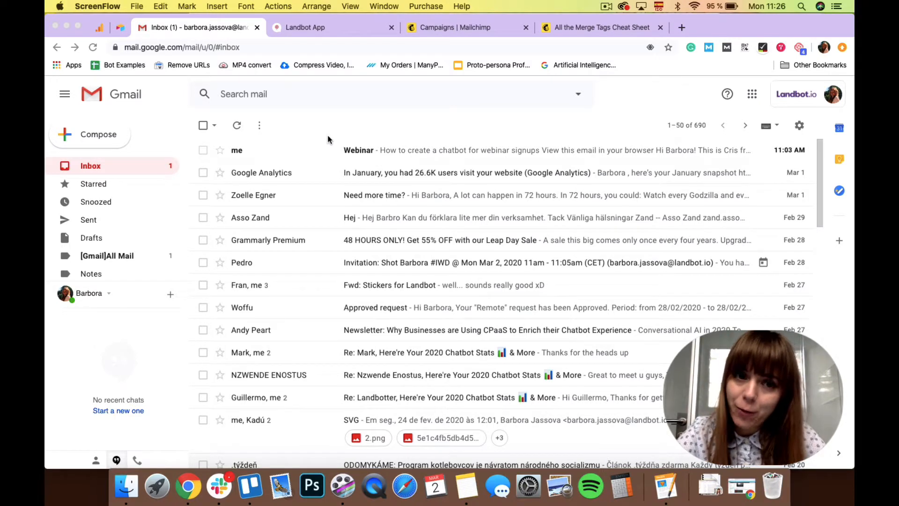
- Open the Webinar email in the inbox and follow its "Save your spot here!" link to the signup bot
{"action": "left_click", "coordinate": [322, 150]}
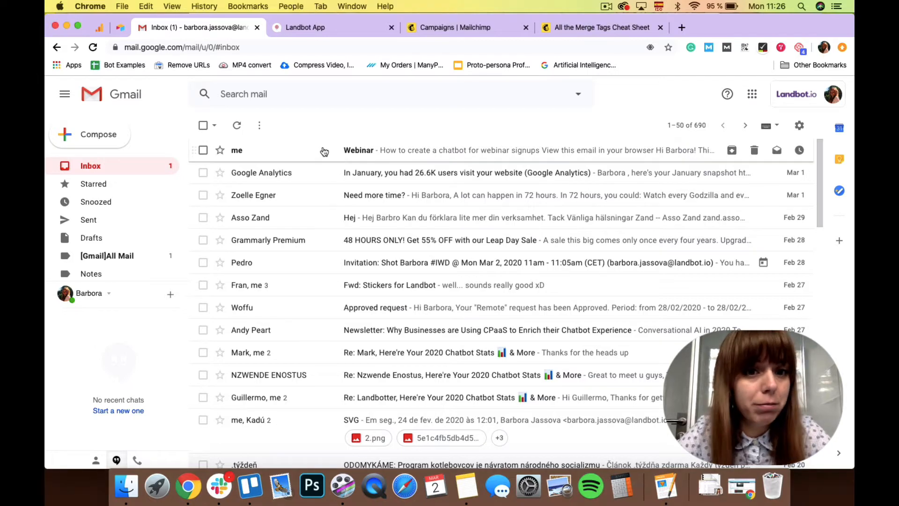
{"action": "scroll", "coordinate": [361, 296], "scroll_direction": "down", "scroll_amount": 10}
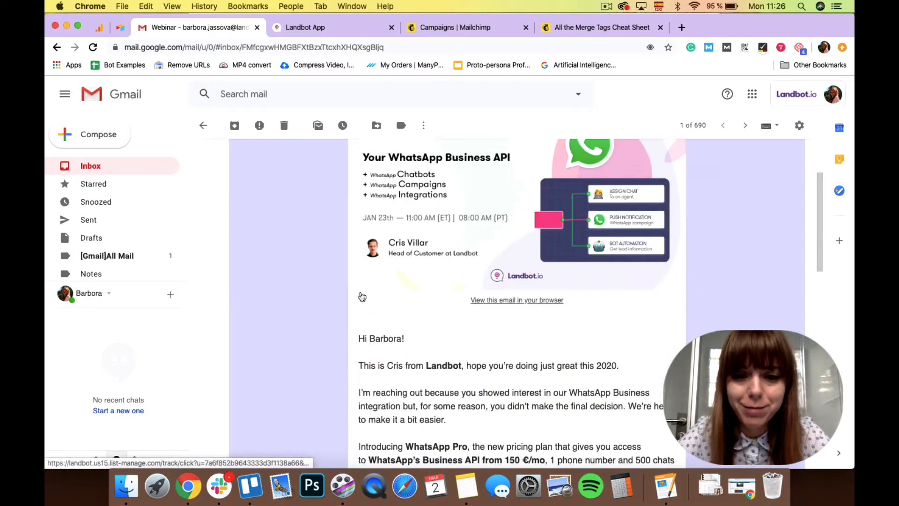
{"action": "scroll", "coordinate": [542, 220], "scroll_direction": "up", "scroll_amount": 5}
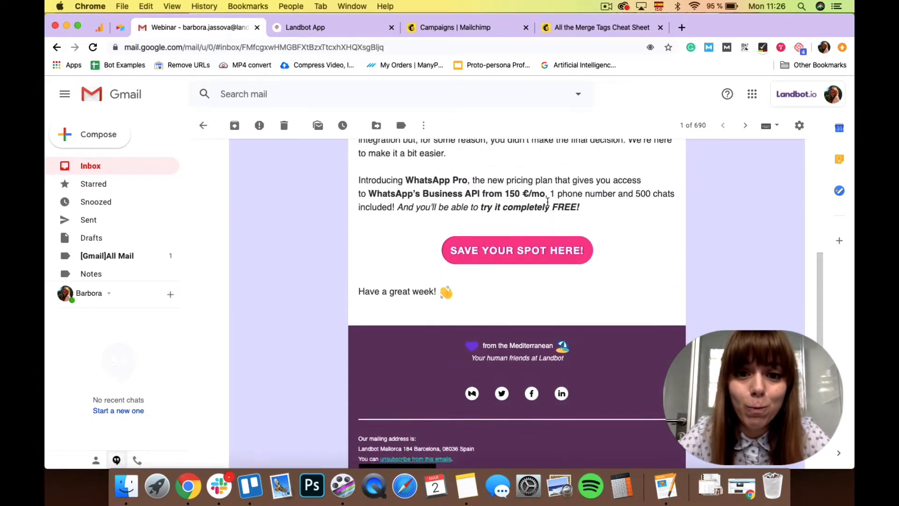
{"action": "scroll", "coordinate": [540, 205], "scroll_direction": "down", "scroll_amount": 4}
{"action": "left_click", "coordinate": [503, 271]}
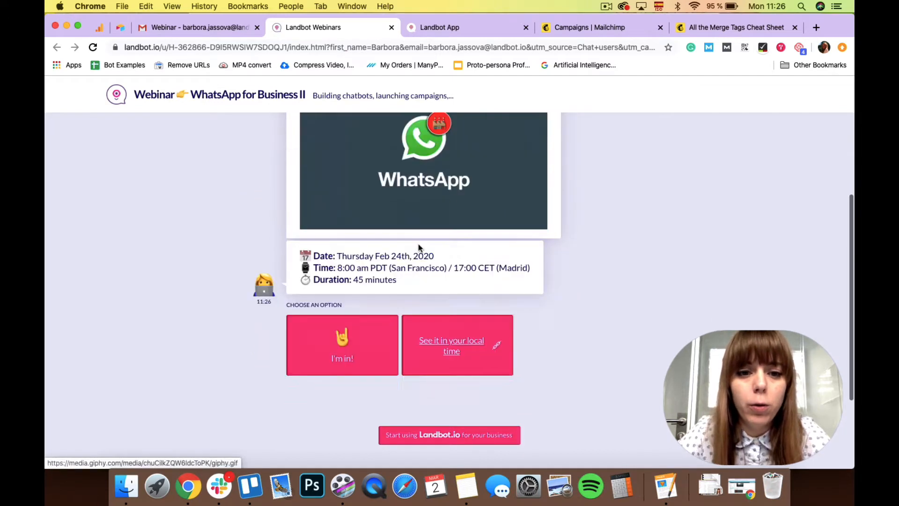
- Register for the webinar with "I'm in!" and examine the name and email address in the bot's confirmation message
{"action": "left_click", "coordinate": [347, 368]}
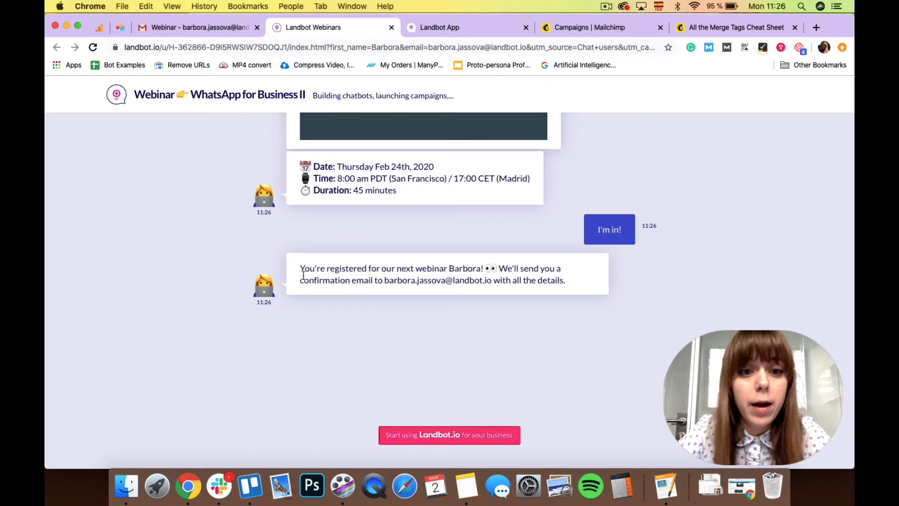
{"action": "left_click_drag", "start_coordinate": [302, 271], "coordinate": [578, 287]}
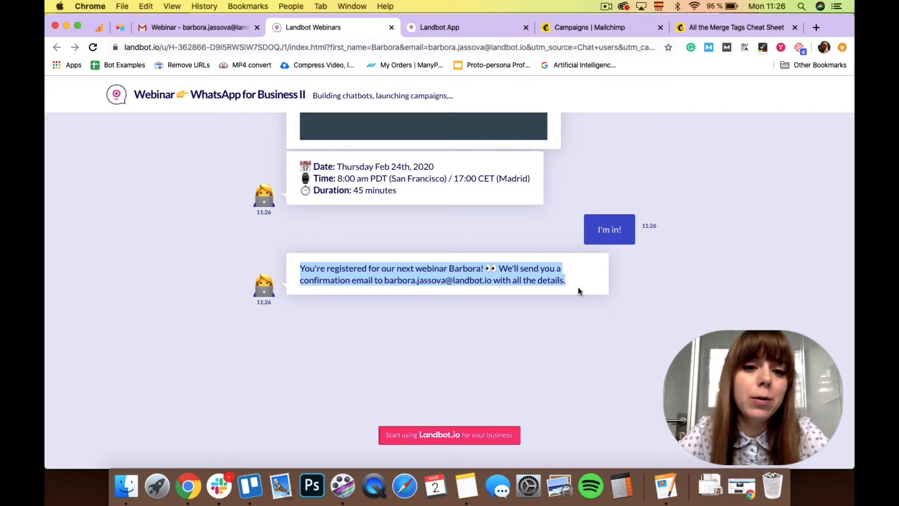
{"action": "left_click", "coordinate": [418, 279]}
{"action": "left_click_drag", "start_coordinate": [385, 280], "coordinate": [501, 279]}
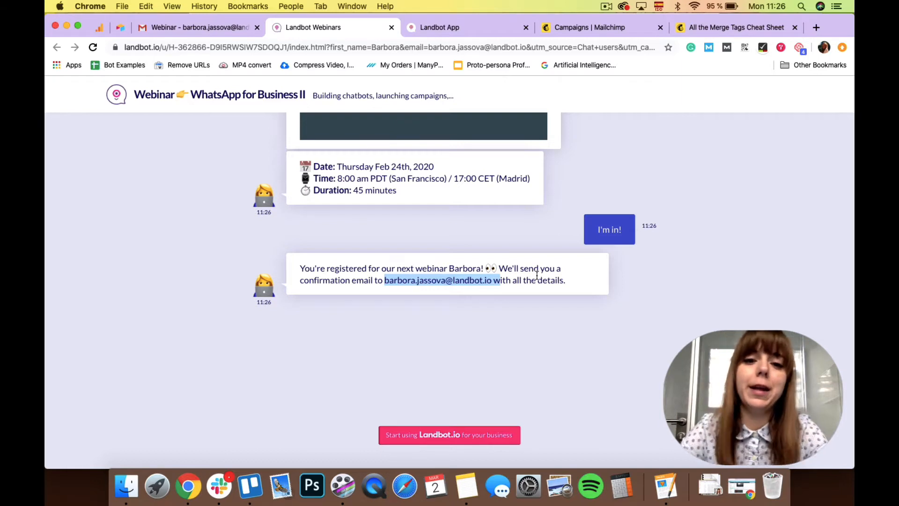
{"action": "scroll", "coordinate": [415, 302], "scroll_direction": "up", "scroll_amount": 3}
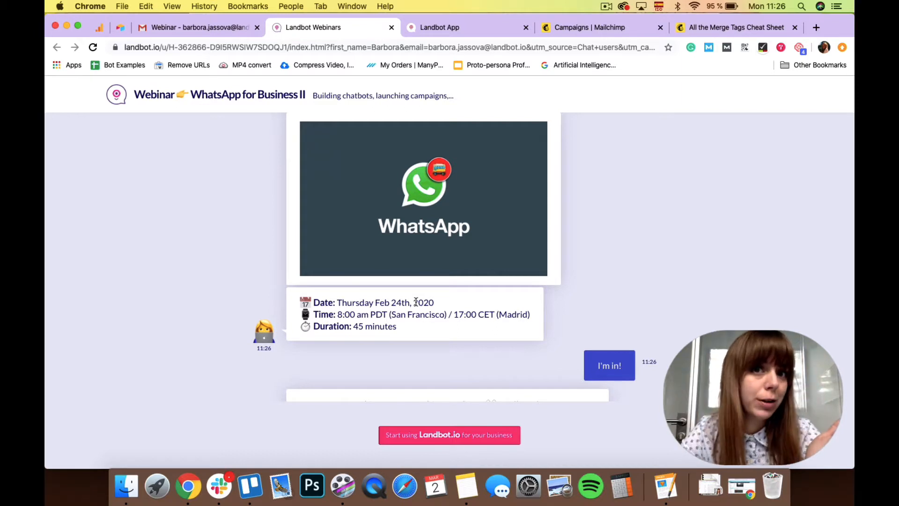
- Examine the first_name and email parameters in the signup page's URL and compare them with the bot's confirmation message
{"action": "left_click", "coordinate": [240, 50]}
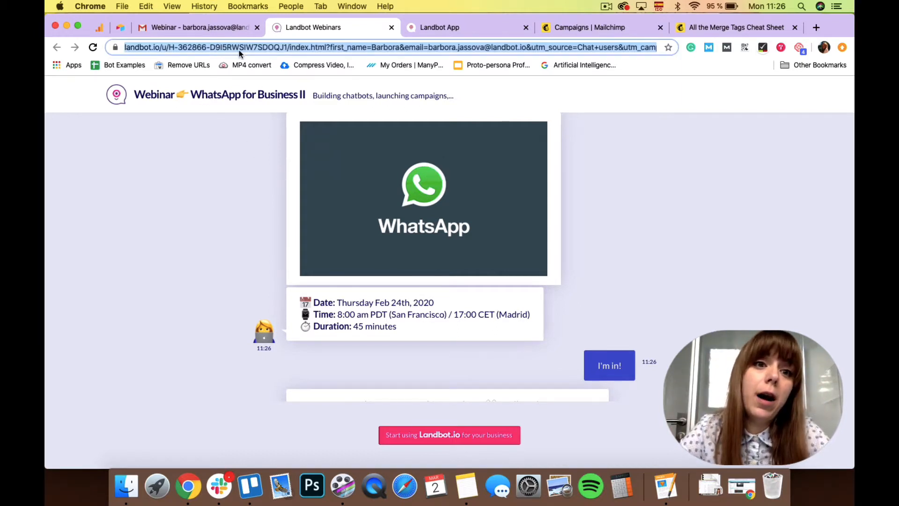
{"action": "left_click", "coordinate": [335, 47]}
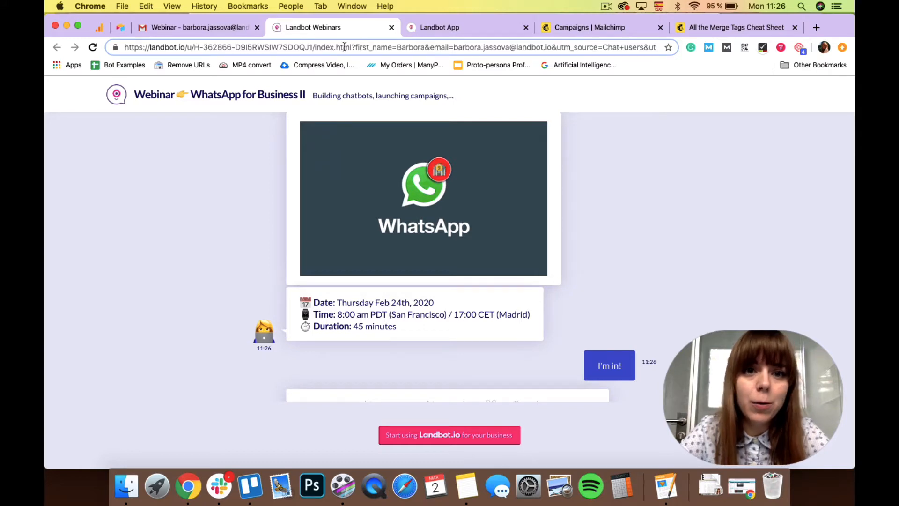
{"action": "left_click_drag", "start_coordinate": [356, 48], "coordinate": [424, 47]}
{"action": "left_click", "coordinate": [394, 47]}
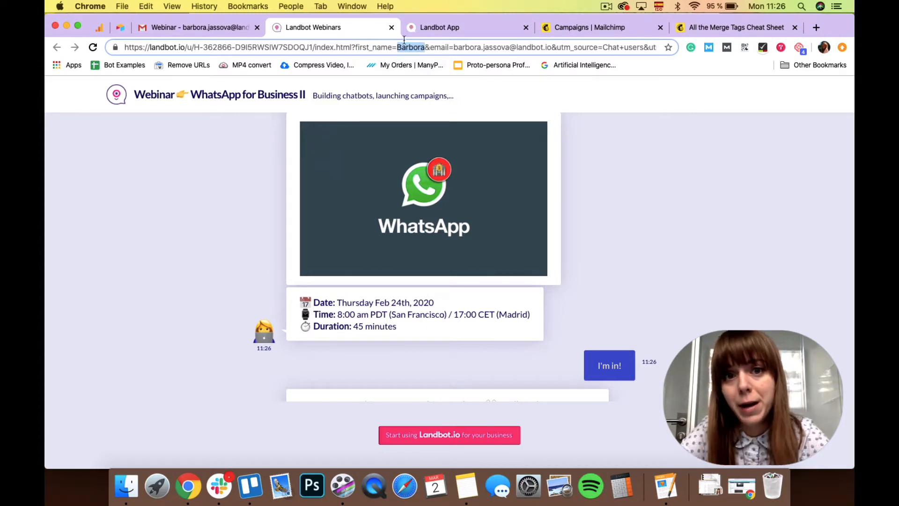
{"action": "left_click", "coordinate": [449, 47]}
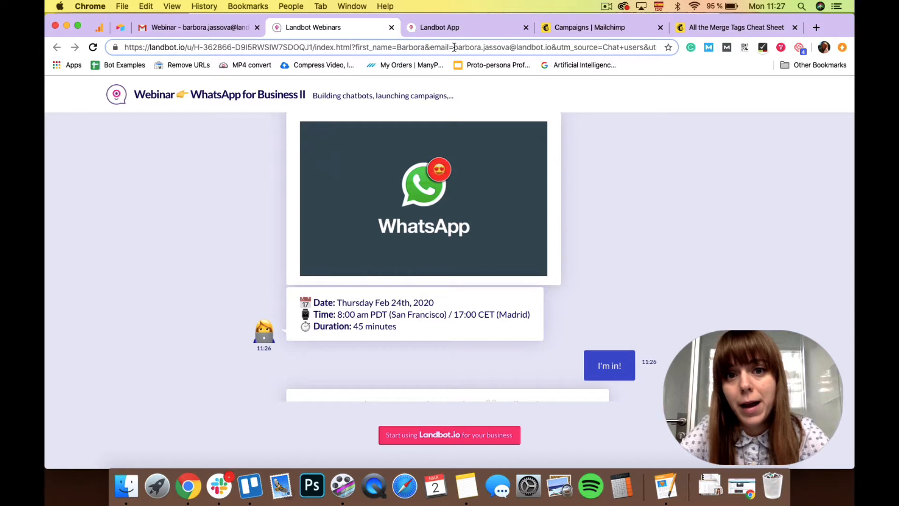
{"action": "left_click_drag", "start_coordinate": [454, 47], "coordinate": [554, 48]}
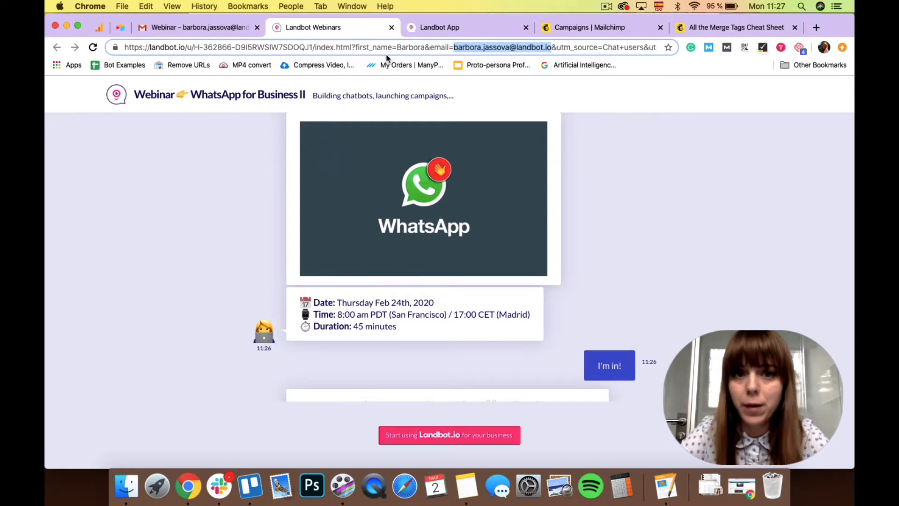
{"action": "left_click", "coordinate": [277, 48]}
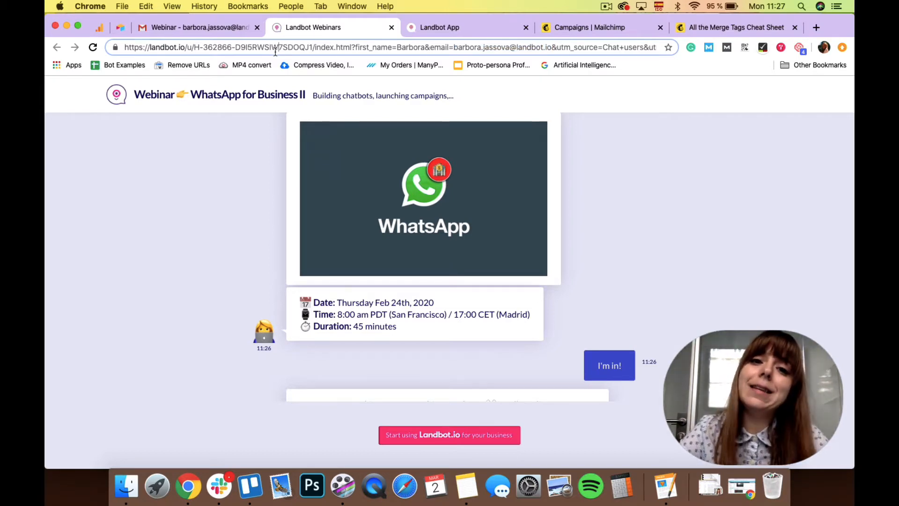
{"action": "scroll", "coordinate": [233, 159], "scroll_direction": "up", "scroll_amount": 3}
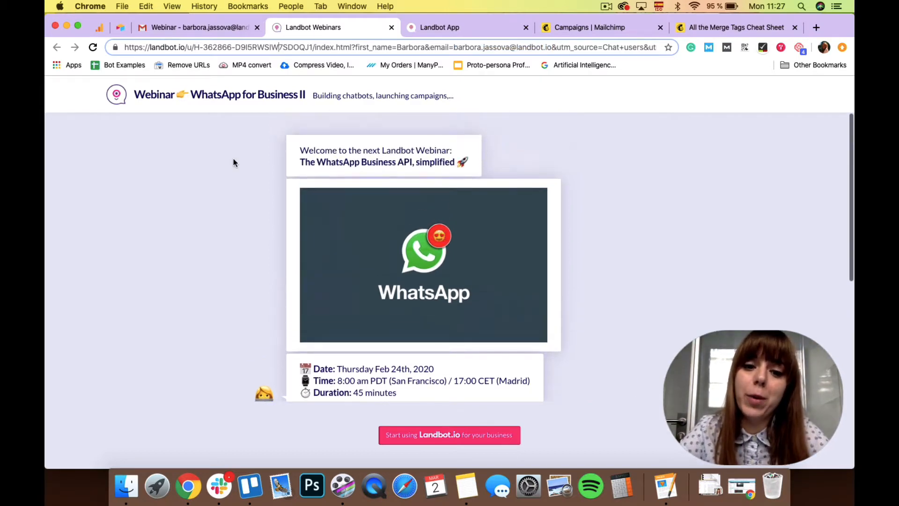
{"action": "scroll", "coordinate": [397, 247], "scroll_direction": "down", "scroll_amount": 5}
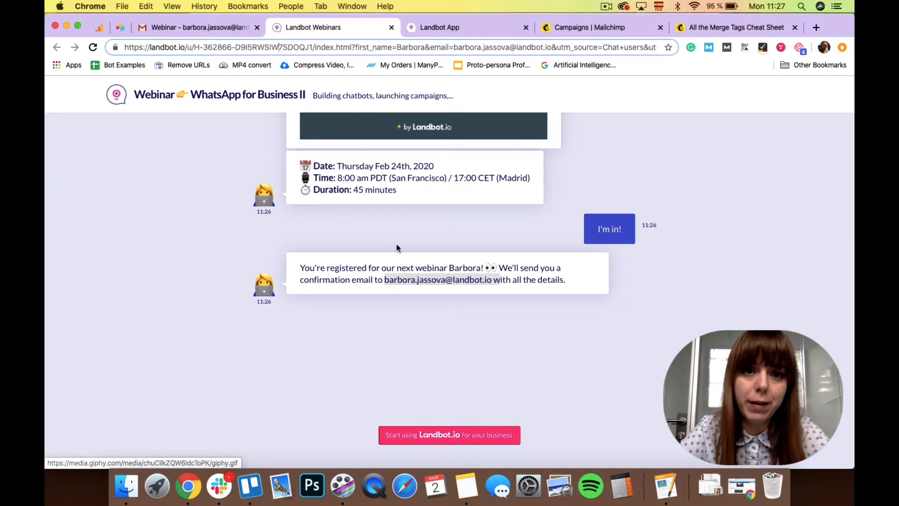
{"action": "scroll", "coordinate": [396, 247], "scroll_direction": "up", "scroll_amount": 5}
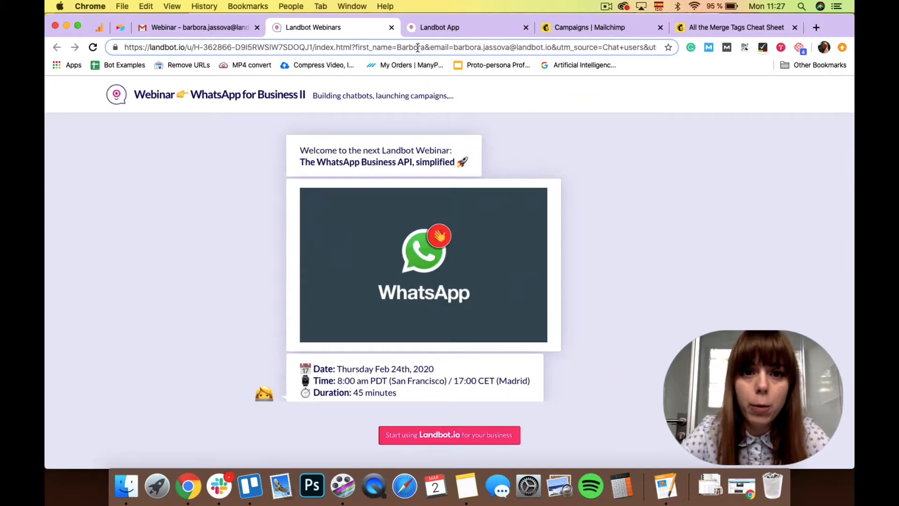
- Replace the first_name and email values in the page URL with another person's details and reload the bot
{"action": "left_click_drag", "start_coordinate": [425, 47], "coordinate": [398, 48]}
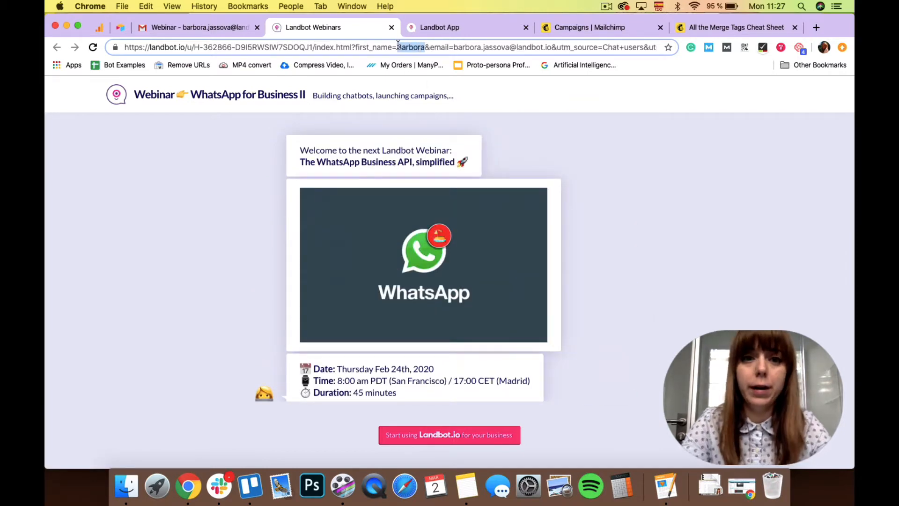
{"action": "type", "text": "Je"}
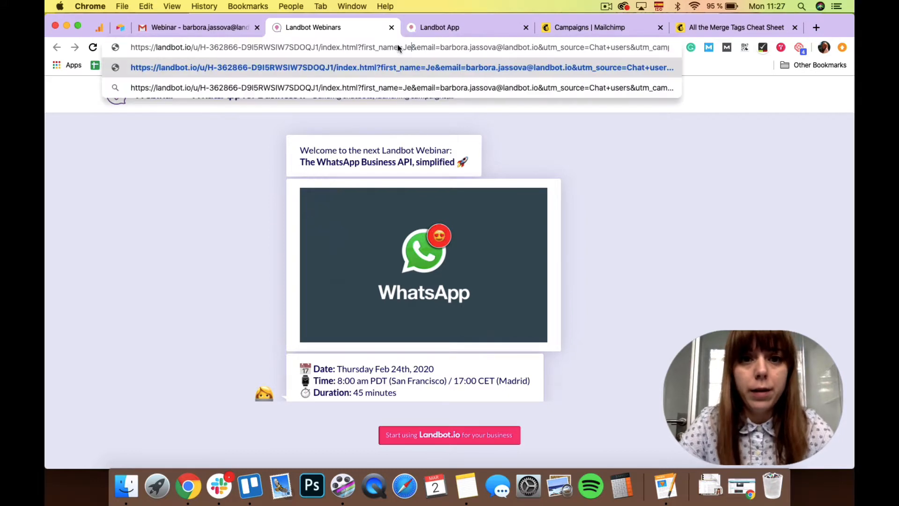
{"action": "type", "text": "ss"}
{"action": "left_click_drag", "start_coordinate": [451, 46], "coordinate": [505, 47]}
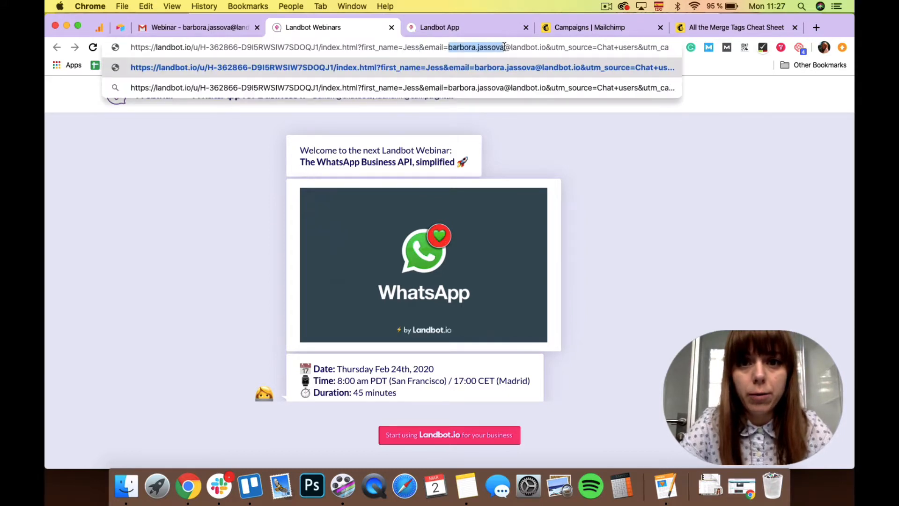
{"action": "type", "text": "jess"}
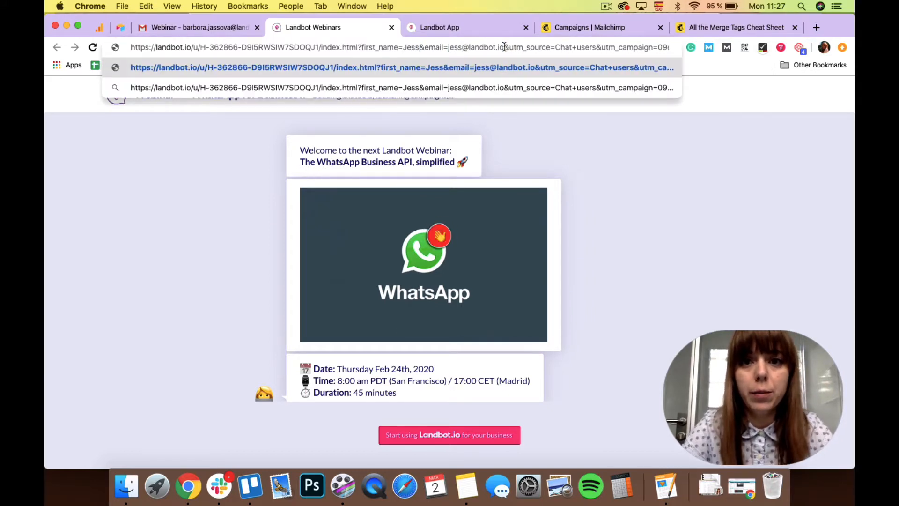
{"action": "key", "text": "Return"}
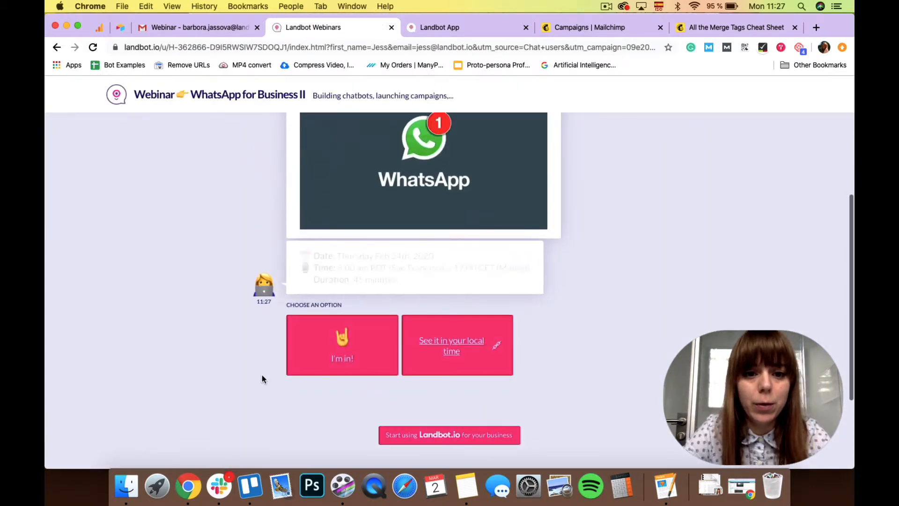
- Sign up again with "I'm in!" and check the name in the new confirmation message
{"action": "left_click", "coordinate": [381, 328]}
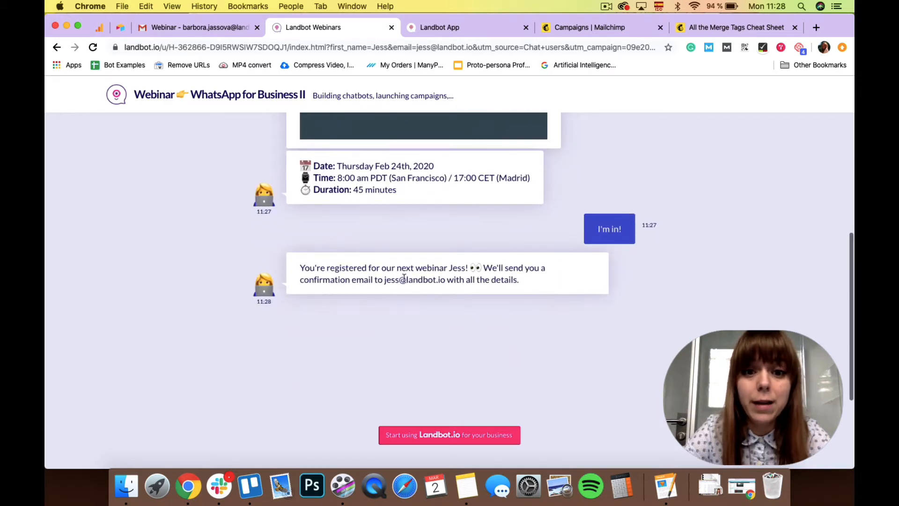
{"action": "double_click", "coordinate": [450, 270]}
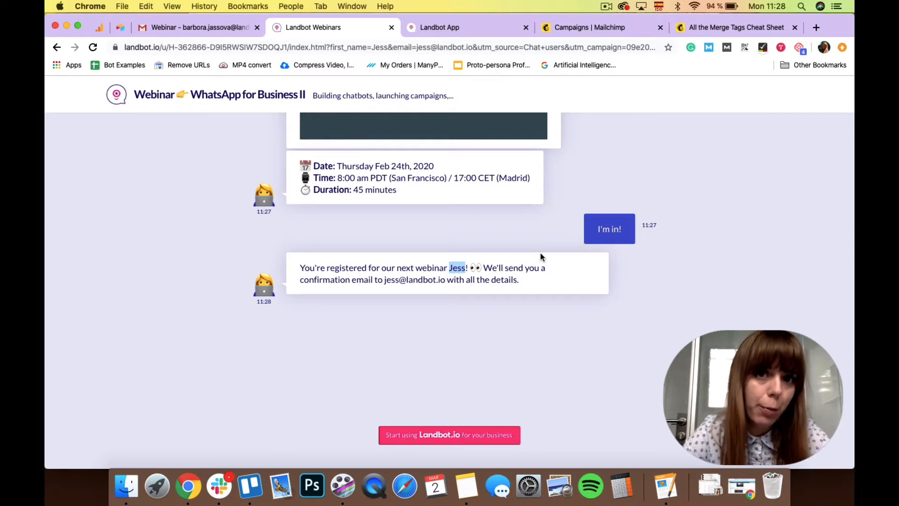
{"action": "scroll", "coordinate": [541, 257], "scroll_direction": "up", "scroll_amount": 5}
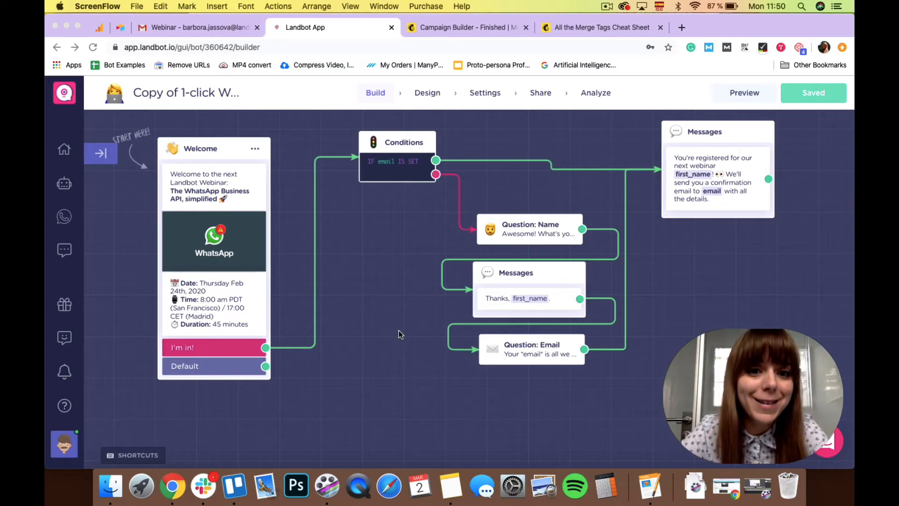
- Open the Conditions block in the Landbot builder, check its email variable, and save the condition as email IS SET
{"action": "left_click", "coordinate": [405, 140]}
{"action": "left_click", "coordinate": [405, 140]}
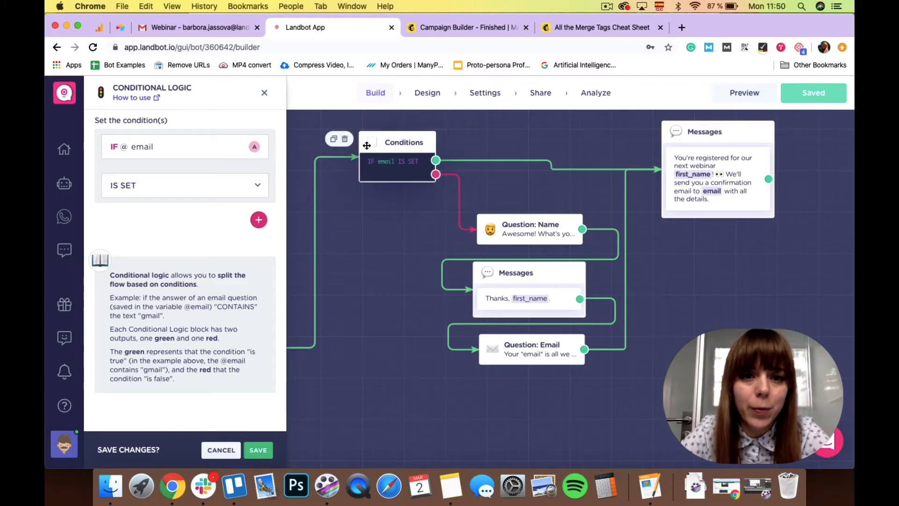
{"action": "left_click", "coordinate": [173, 147]}
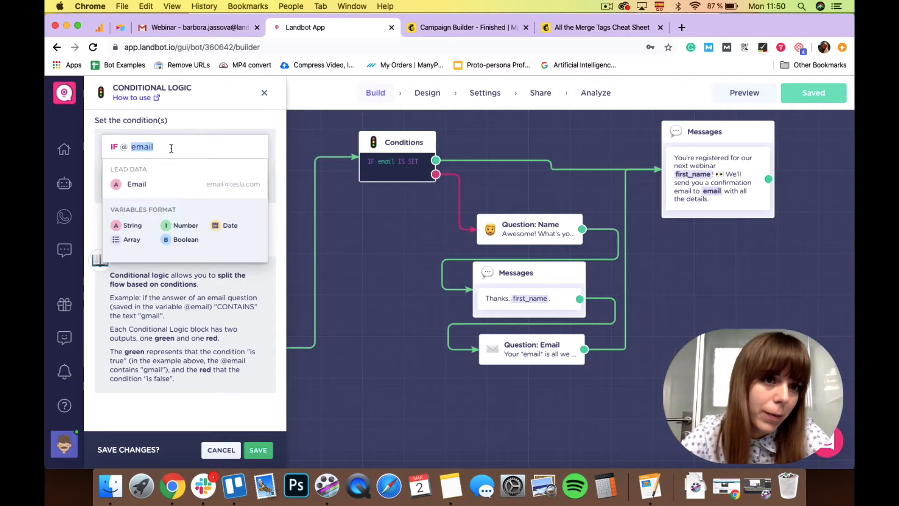
{"action": "left_click", "coordinate": [192, 148]}
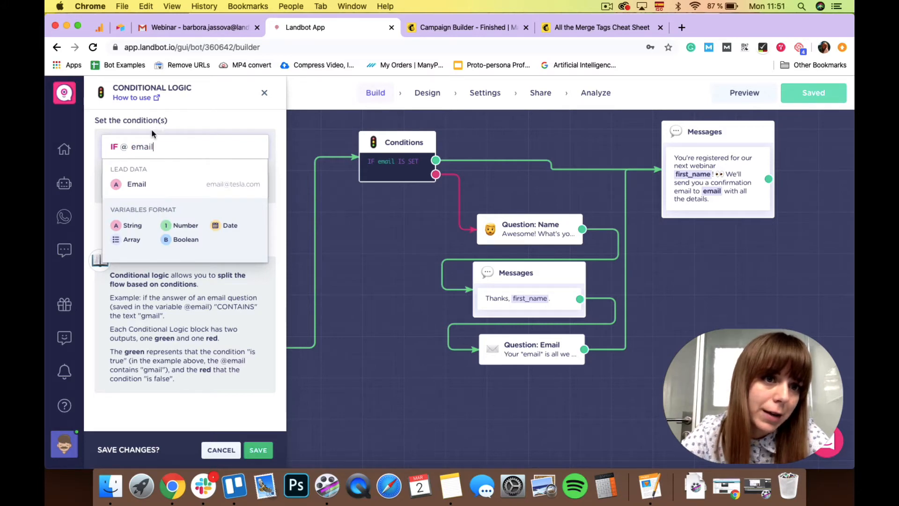
{"action": "left_click", "coordinate": [276, 258]}
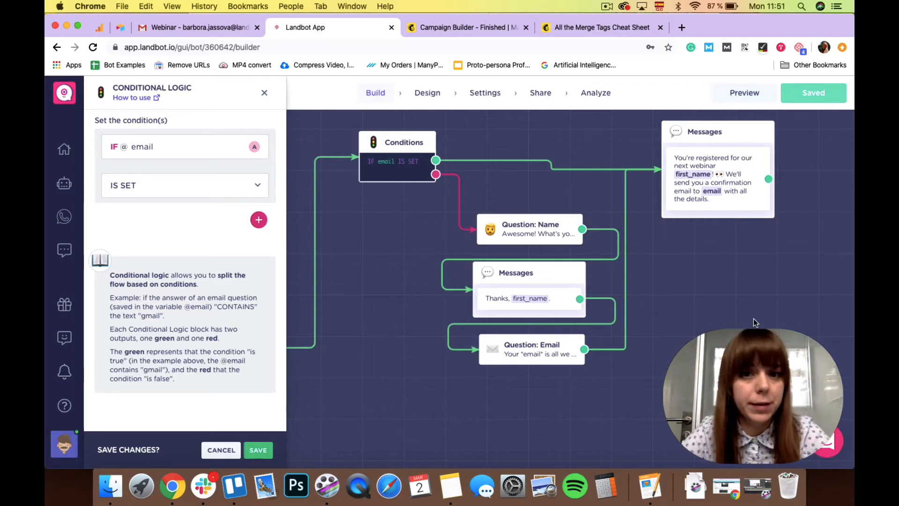
{"action": "left_click", "coordinate": [258, 450]}
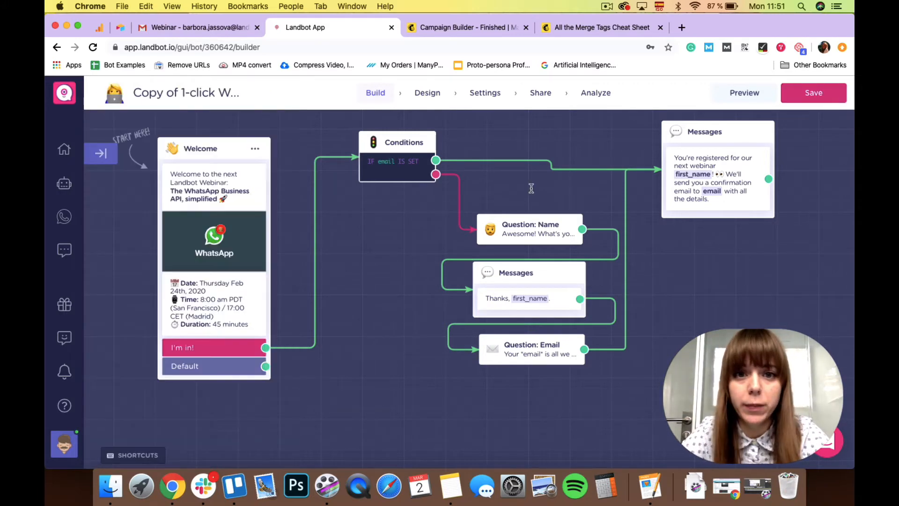
- Open the bot's hidden fields settings to check the email and first_name variables, and save the bot
{"action": "left_click", "coordinate": [487, 95]}
{"action": "left_click", "coordinate": [208, 250]}
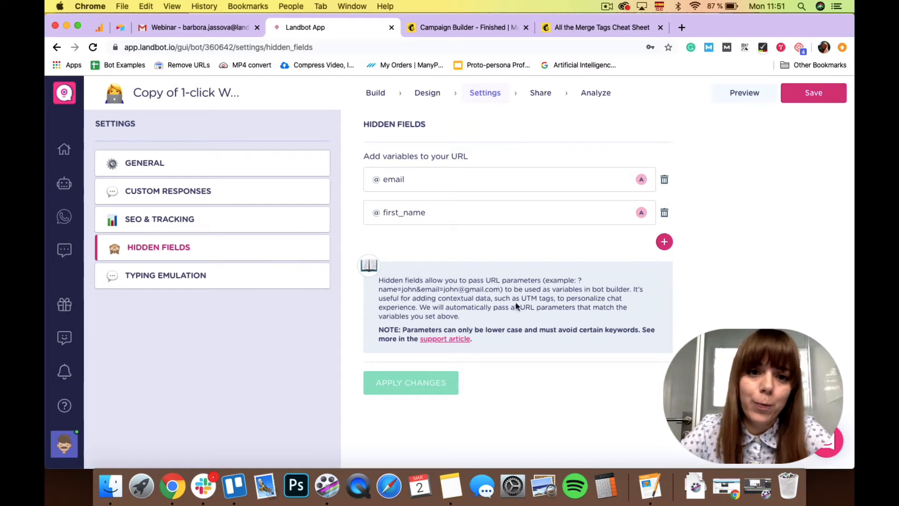
{"action": "left_click", "coordinate": [826, 98]}
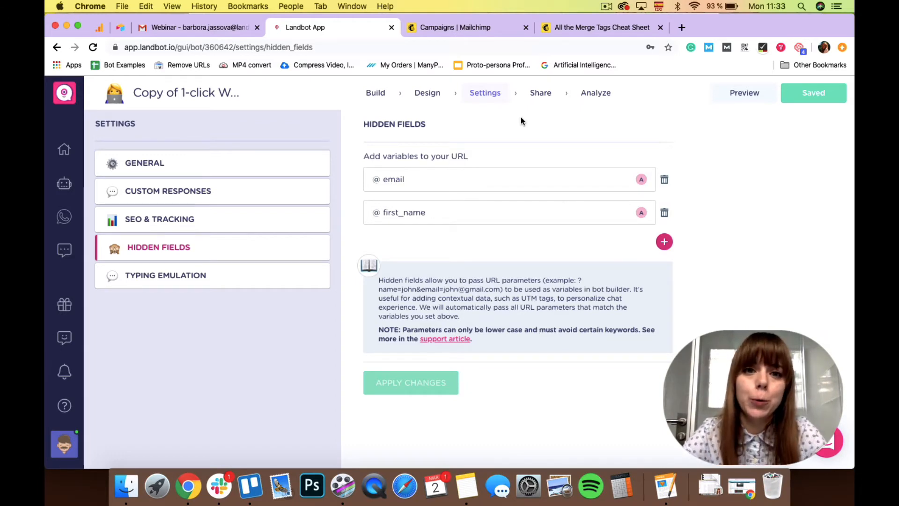
- Switch to Mailchimp and open the email design of the Test 2 campaign for editing
{"action": "left_click", "coordinate": [474, 29]}
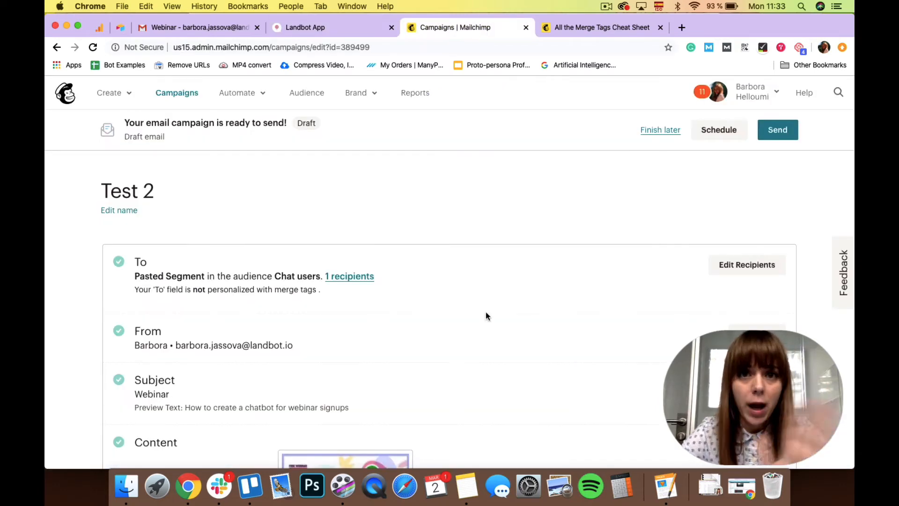
{"action": "scroll", "coordinate": [486, 316], "scroll_direction": "down", "scroll_amount": 5}
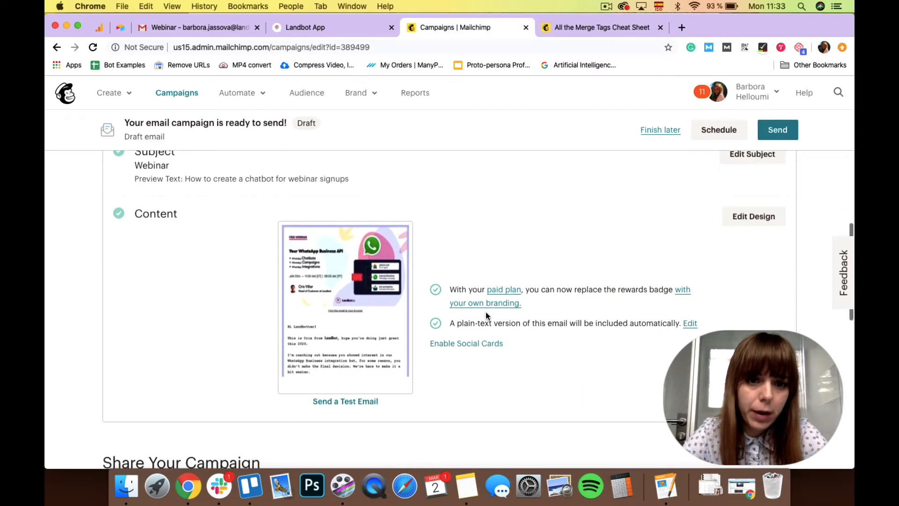
{"action": "left_click", "coordinate": [748, 217]}
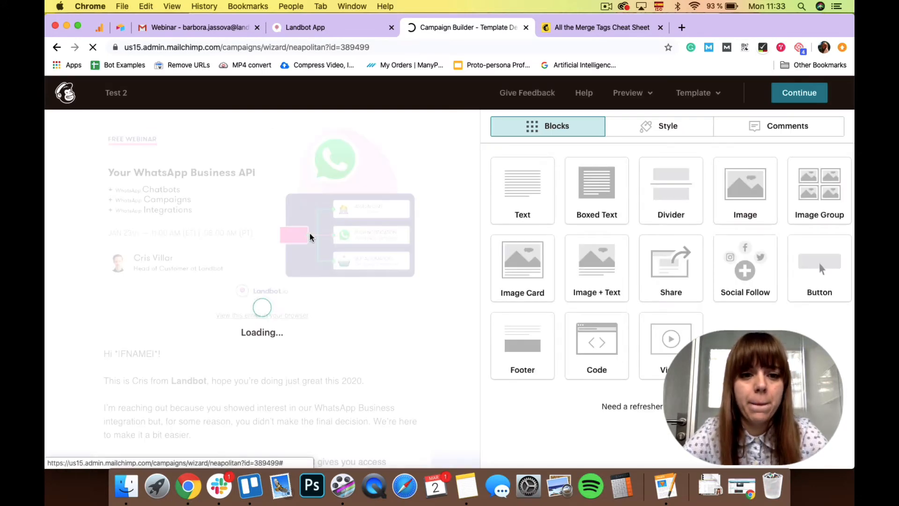
- Open the content settings of the email's SAVE YOUR SPOT HERE! button to check its web address
{"action": "scroll", "coordinate": [310, 238], "scroll_direction": "down", "scroll_amount": 4}
{"action": "scroll", "coordinate": [311, 238], "scroll_direction": "down", "scroll_amount": 3}
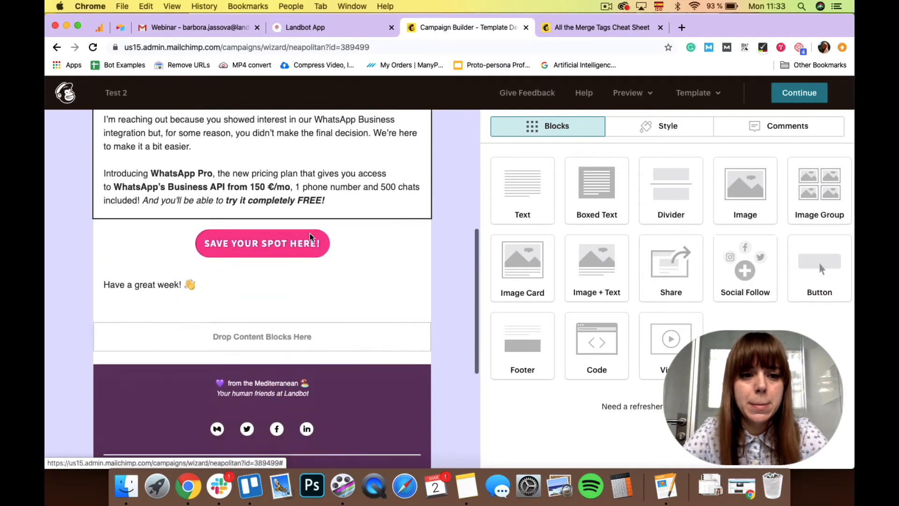
{"action": "left_click", "coordinate": [311, 239]}
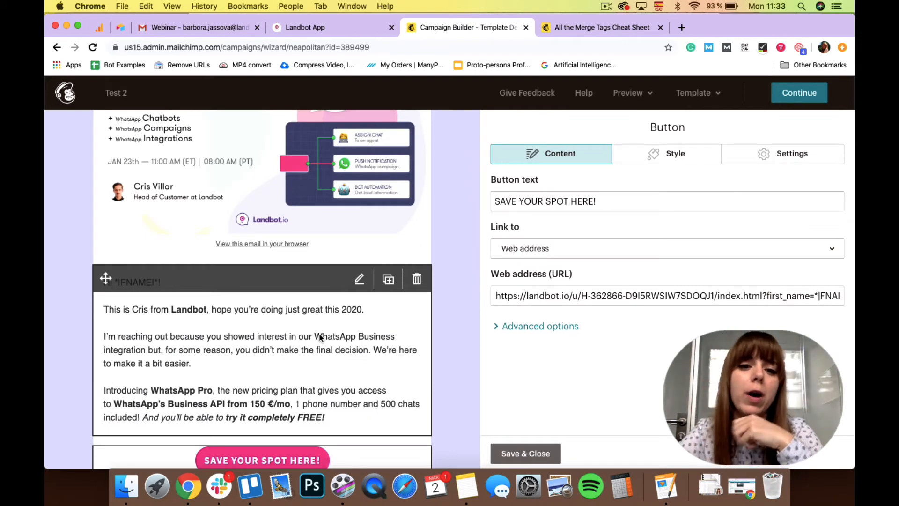
- Open the greeting text block for editing and look through the merge tags available for member data
{"action": "left_click", "coordinate": [320, 337]}
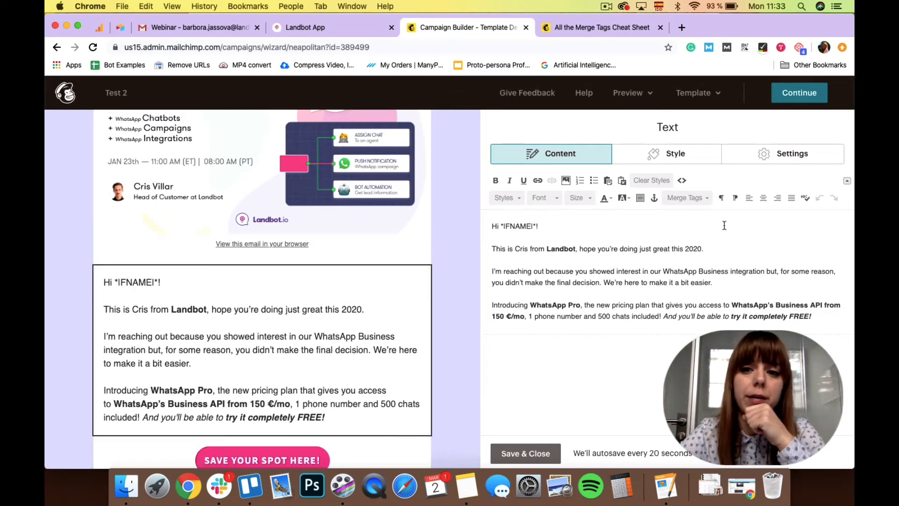
{"action": "left_click", "coordinate": [698, 201]}
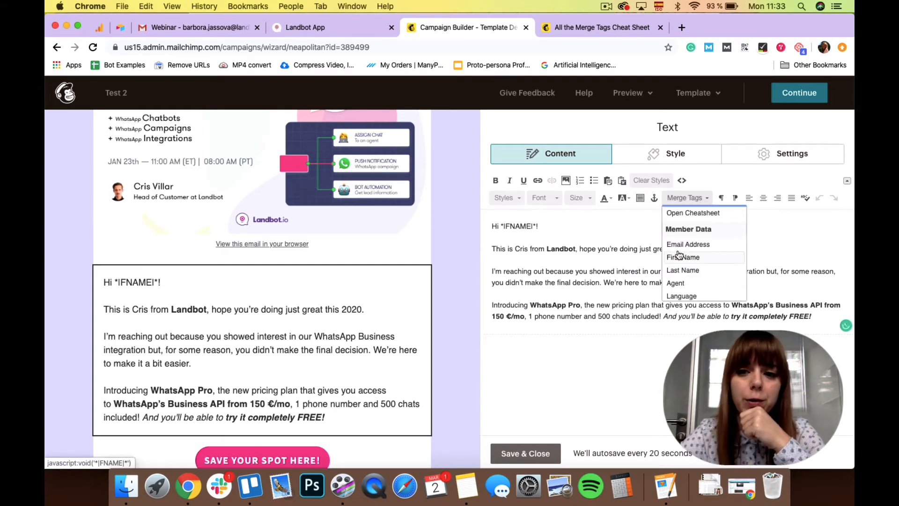
{"action": "scroll", "coordinate": [677, 257], "scroll_direction": "down", "scroll_amount": 1}
{"action": "scroll", "coordinate": [685, 256], "scroll_direction": "up", "scroll_amount": 1}
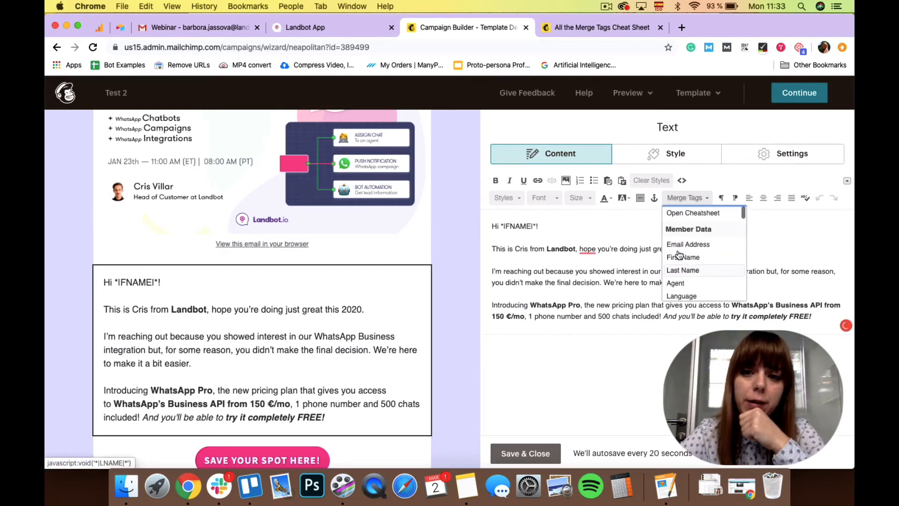
{"action": "left_click", "coordinate": [705, 195]}
{"action": "left_click", "coordinate": [705, 196]}
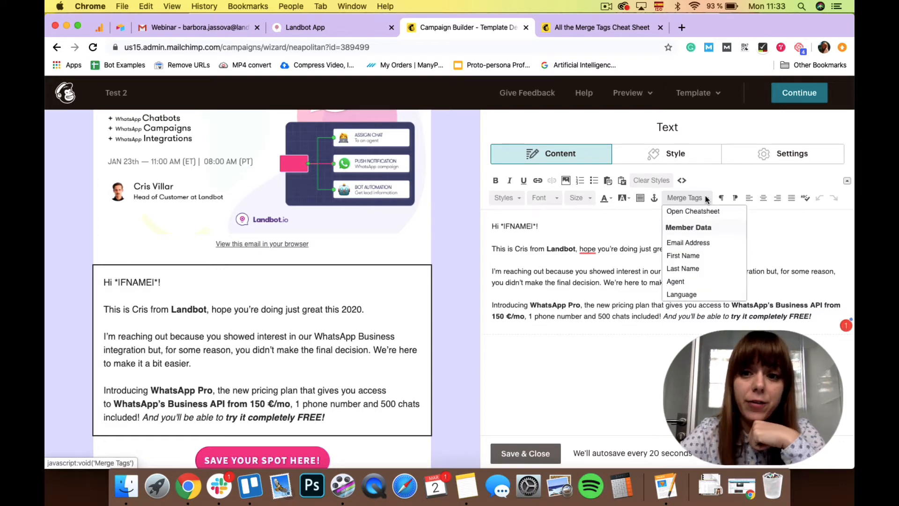
{"action": "scroll", "coordinate": [698, 259], "scroll_direction": "down", "scroll_amount": 1}
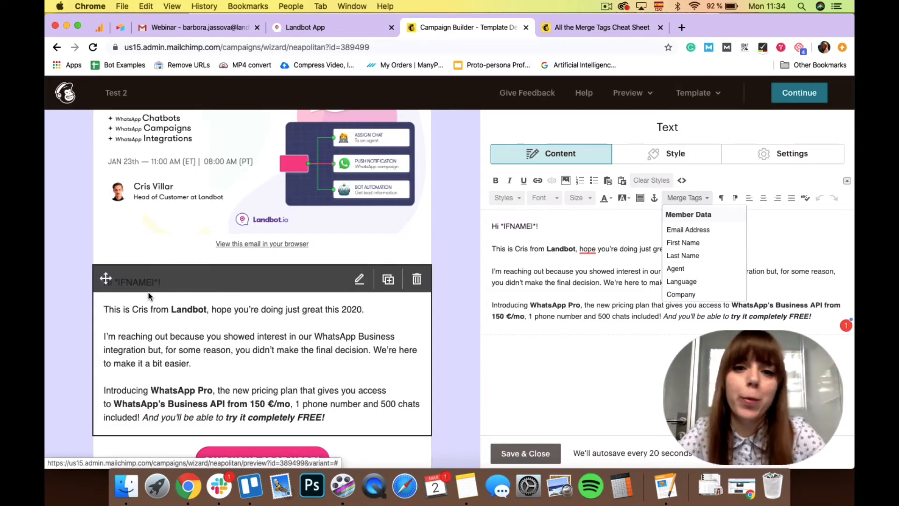
- Switch to Mailchimp's All the Merge Tags Cheat Sheet page and skim the listed merge tags
{"action": "left_click", "coordinate": [625, 27]}
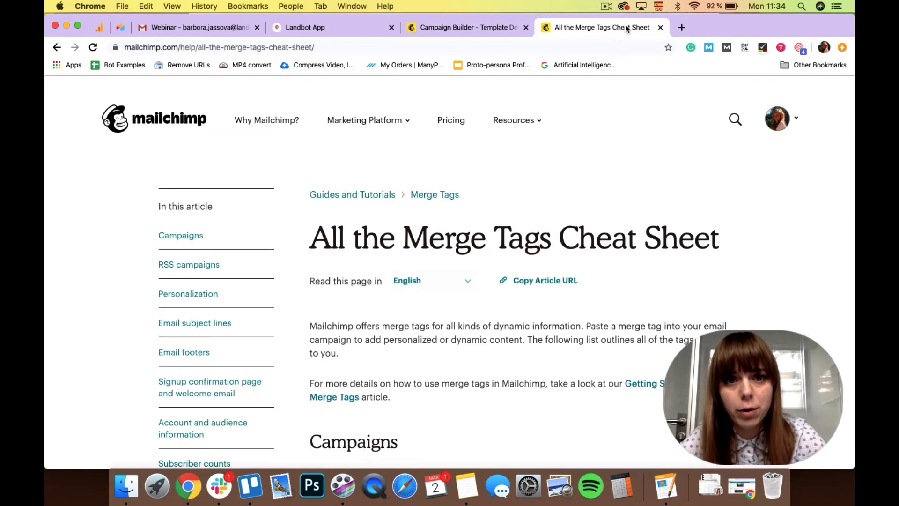
{"action": "scroll", "coordinate": [336, 385], "scroll_direction": "down", "scroll_amount": 10}
{"action": "scroll", "coordinate": [336, 385], "scroll_direction": "down", "scroll_amount": 20}
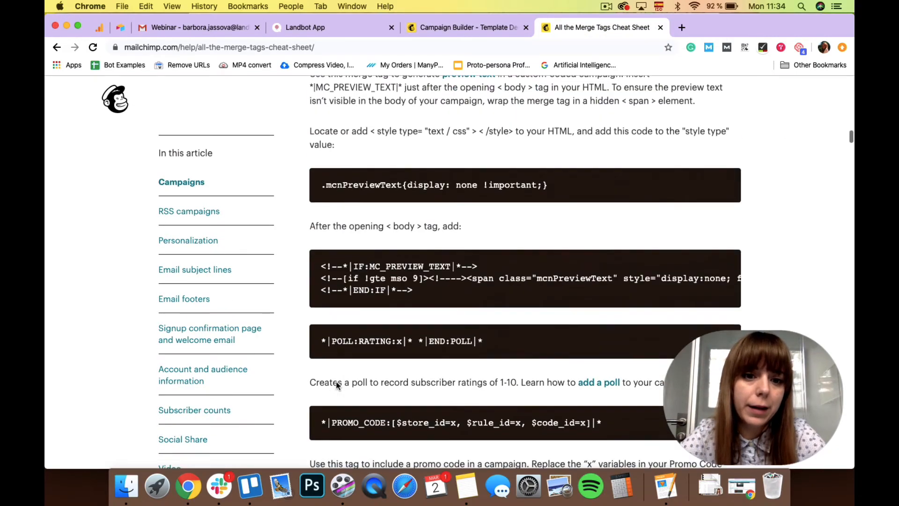
{"action": "scroll", "coordinate": [336, 385], "scroll_direction": "down", "scroll_amount": 15}
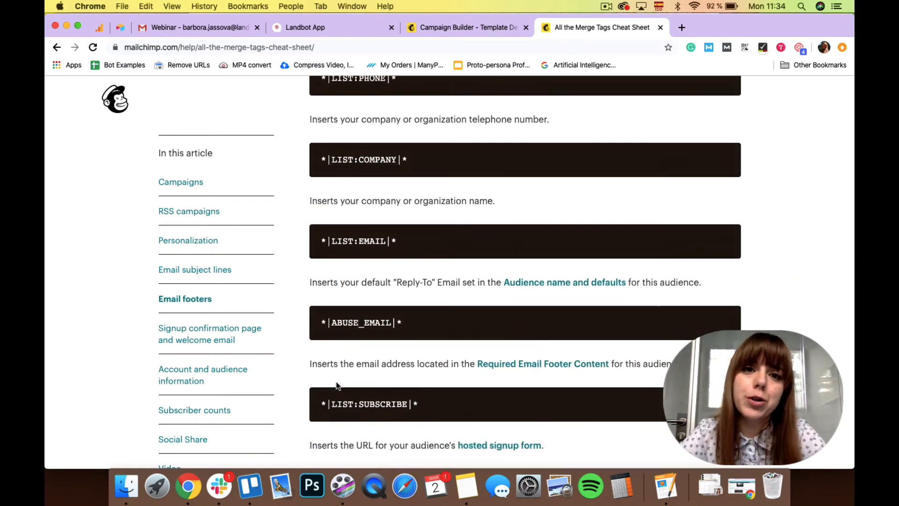
- Return to the campaign builder and highlight the *|FNAME|* merge tag in the greeting line
{"action": "left_click", "coordinate": [482, 30]}
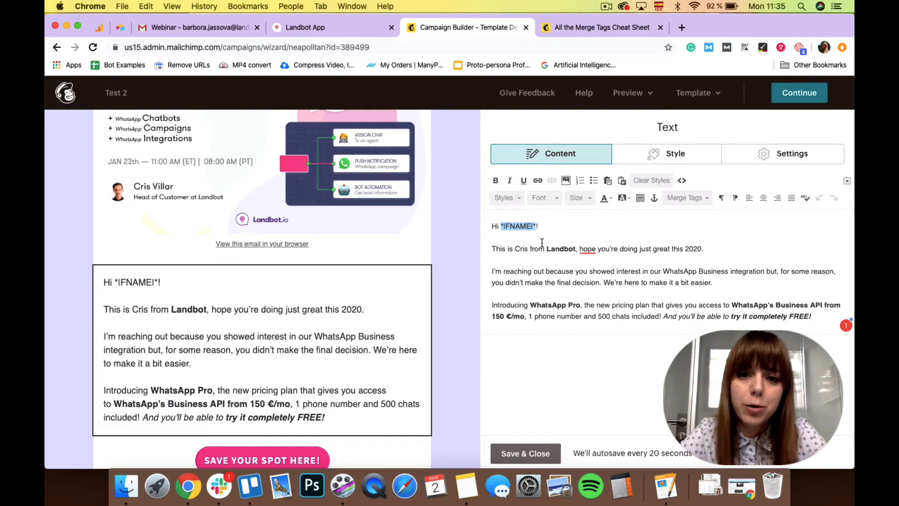
{"action": "left_click", "coordinate": [511, 239]}
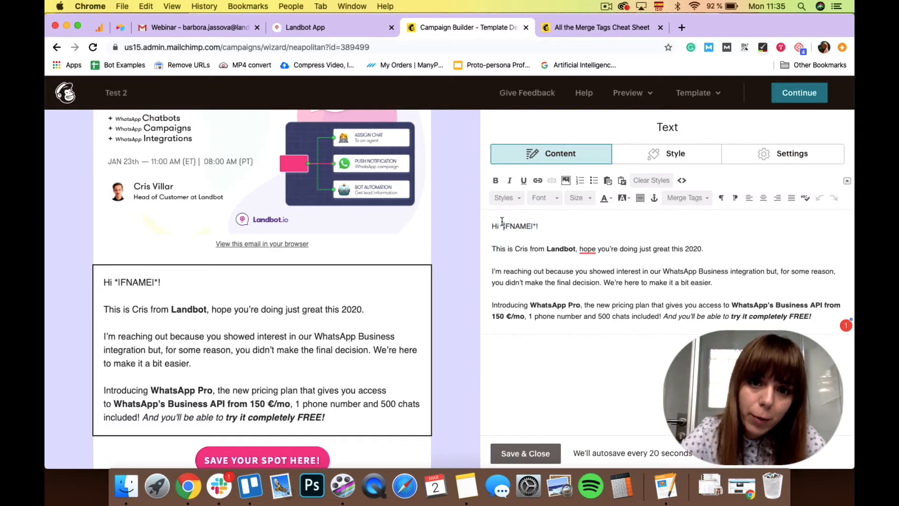
{"action": "left_click_drag", "start_coordinate": [500, 226], "coordinate": [539, 225]}
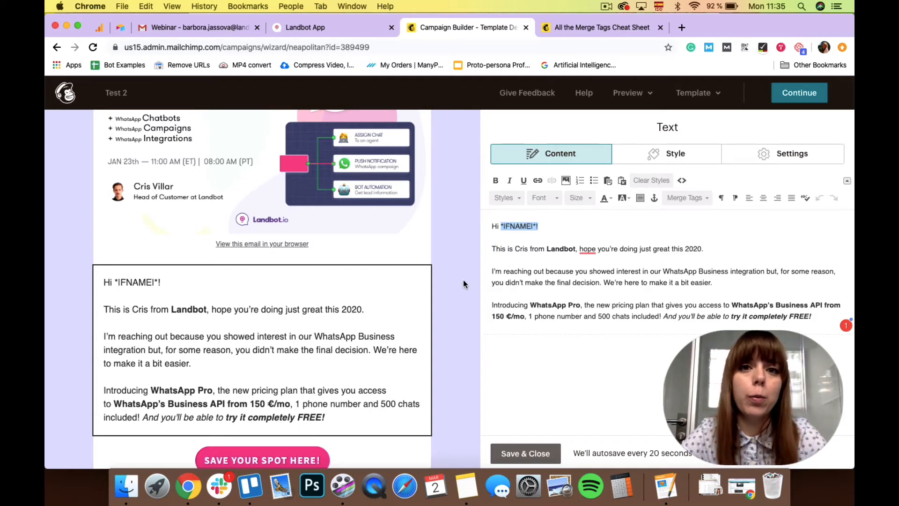
- Reopen the SAVE YOUR SPOT HERE! button's settings and highlight the base Landbot link in its web address, up to index.html
{"action": "scroll", "coordinate": [320, 341], "scroll_direction": "down", "scroll_amount": 3}
{"action": "scroll", "coordinate": [319, 346], "scroll_direction": "down", "scroll_amount": 1}
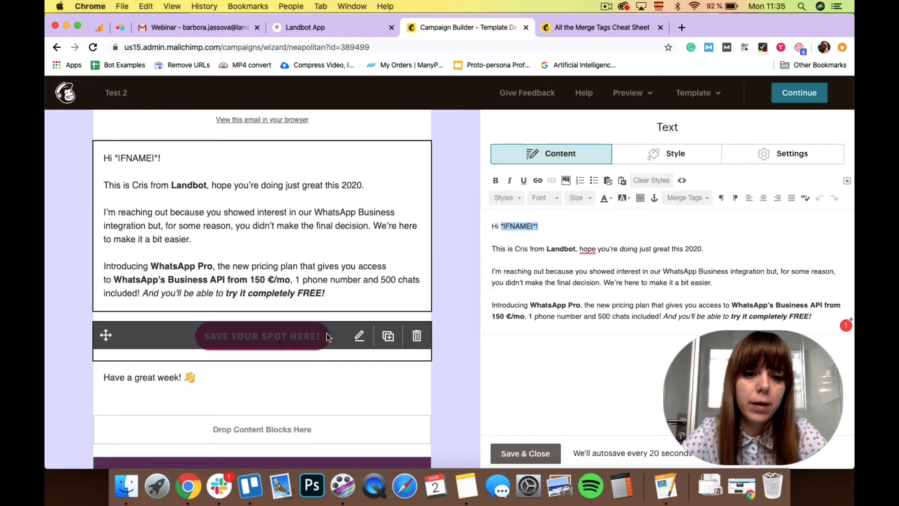
{"action": "left_click", "coordinate": [359, 341]}
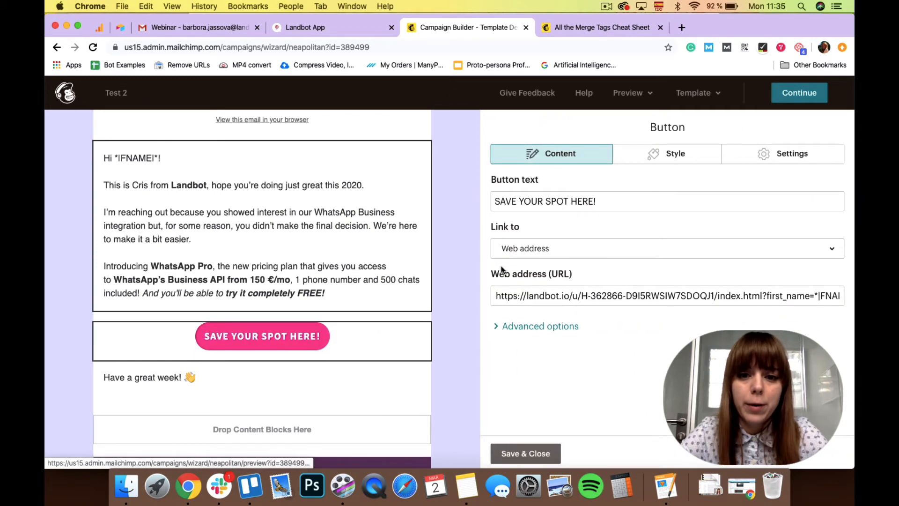
{"action": "left_click", "coordinate": [496, 295]}
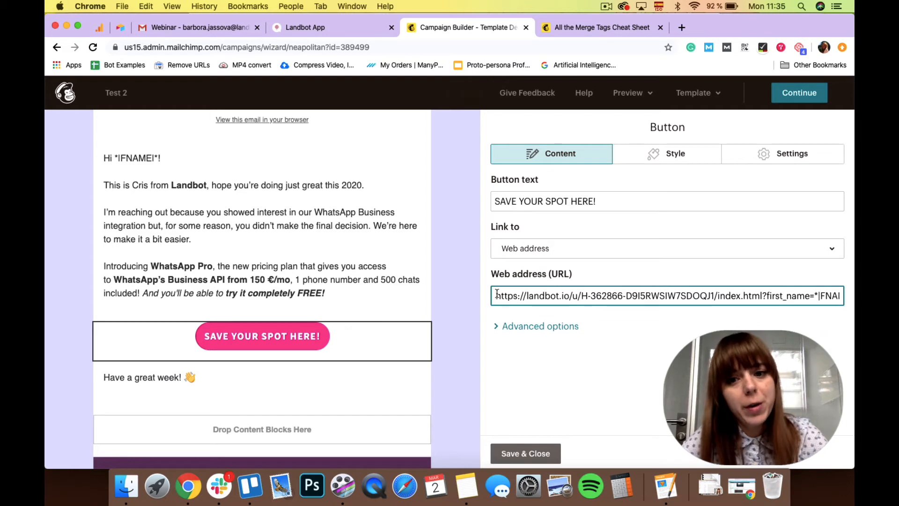
{"action": "left_click_drag", "start_coordinate": [498, 295], "coordinate": [685, 289]}
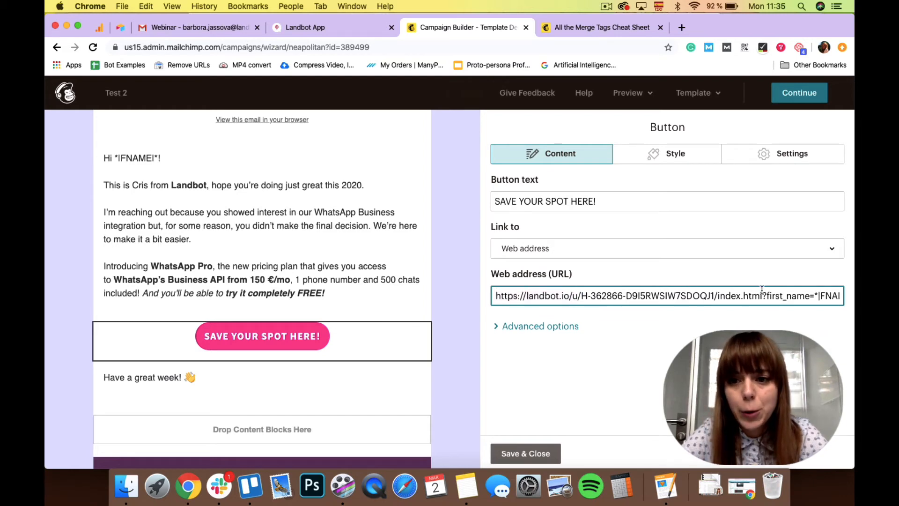
{"action": "left_click_drag", "start_coordinate": [763, 296], "coordinate": [522, 289]}
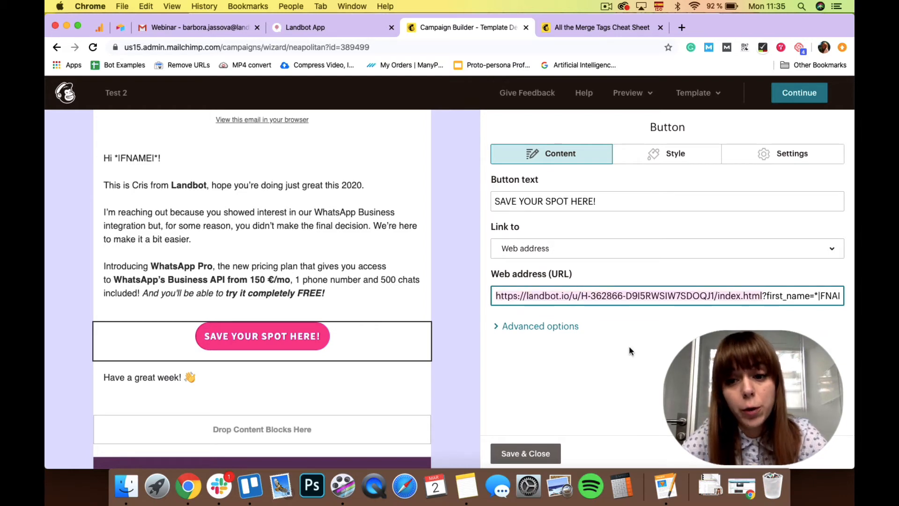
- Switch to Landbot and copy the bot's shareable link from its sharing options
{"action": "left_click", "coordinate": [338, 23]}
{"action": "left_click", "coordinate": [541, 93]}
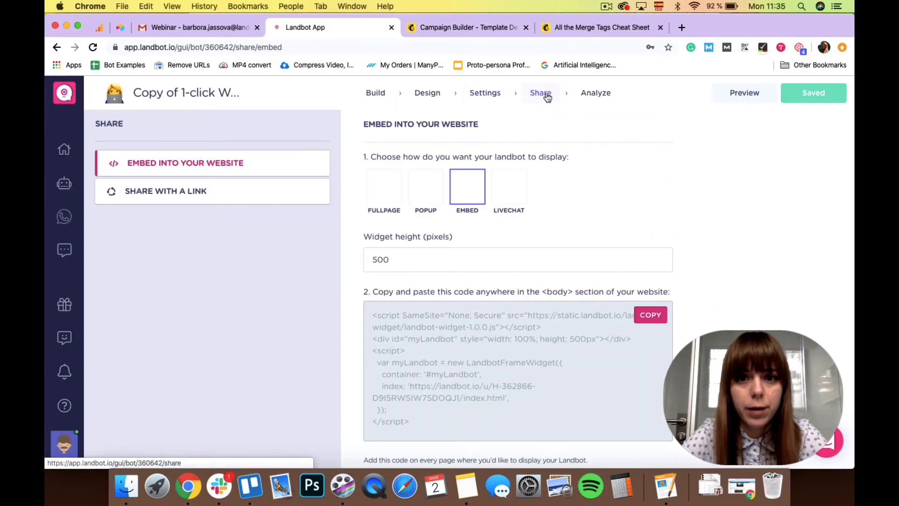
{"action": "left_click", "coordinate": [224, 197]}
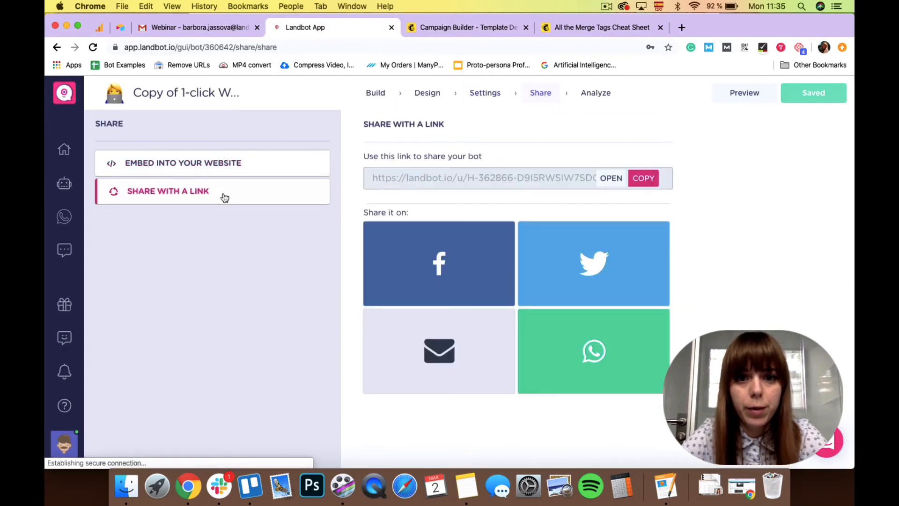
{"action": "left_click", "coordinate": [649, 185]}
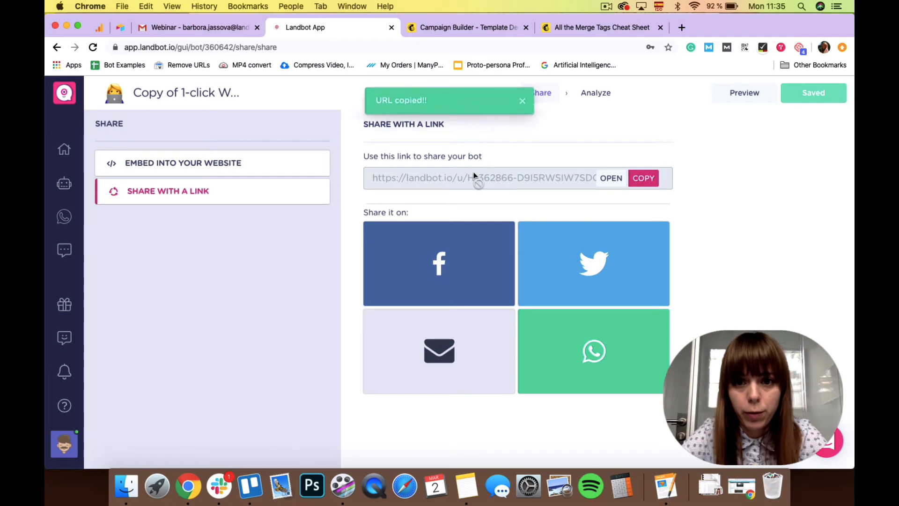
- Return to the Mailchimp campaign and replace the button's whole web address with the copied Landbot link
{"action": "left_click", "coordinate": [475, 27]}
{"action": "left_click", "coordinate": [539, 303]}
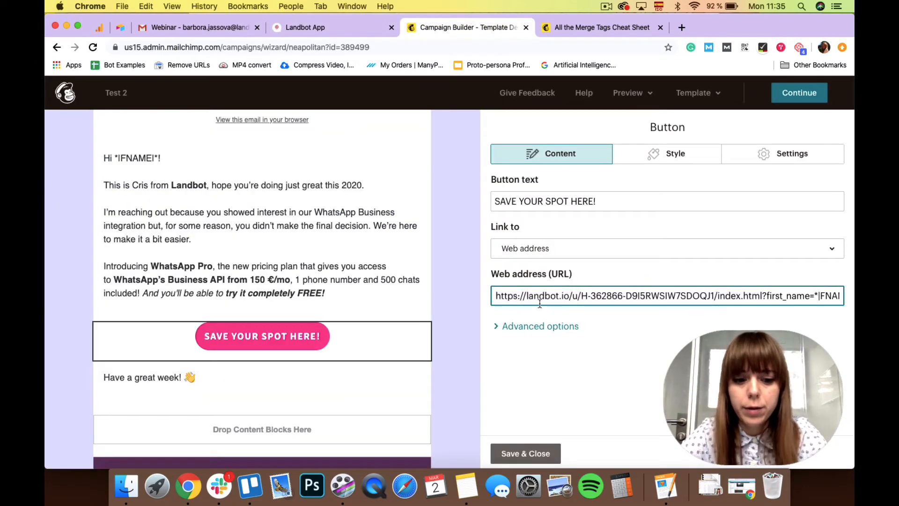
{"action": "key", "text": "super+a"}
{"action": "key", "text": "BackSpace"}
{"action": "key", "text": "super+v"}
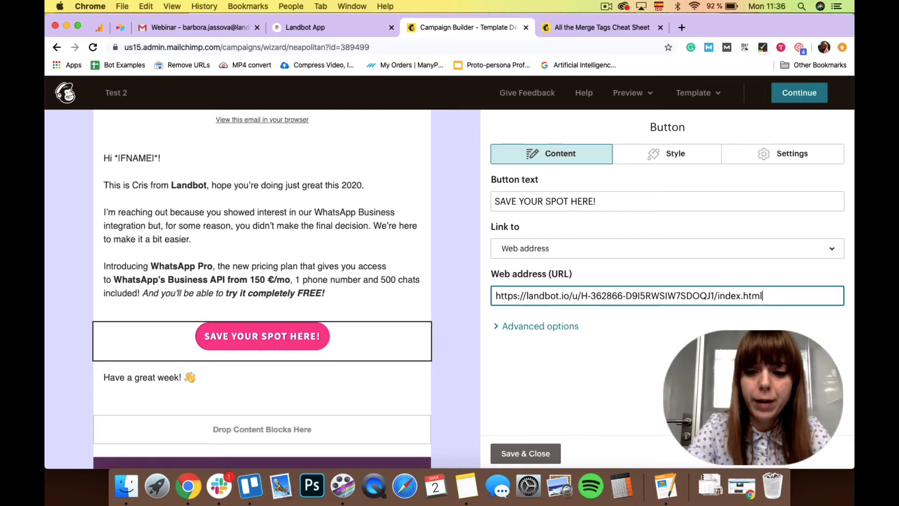
- Append the first name parameter ?first_name=*|FNAME|* to the end of the button's web address
{"action": "type", "text": "?first_name"}
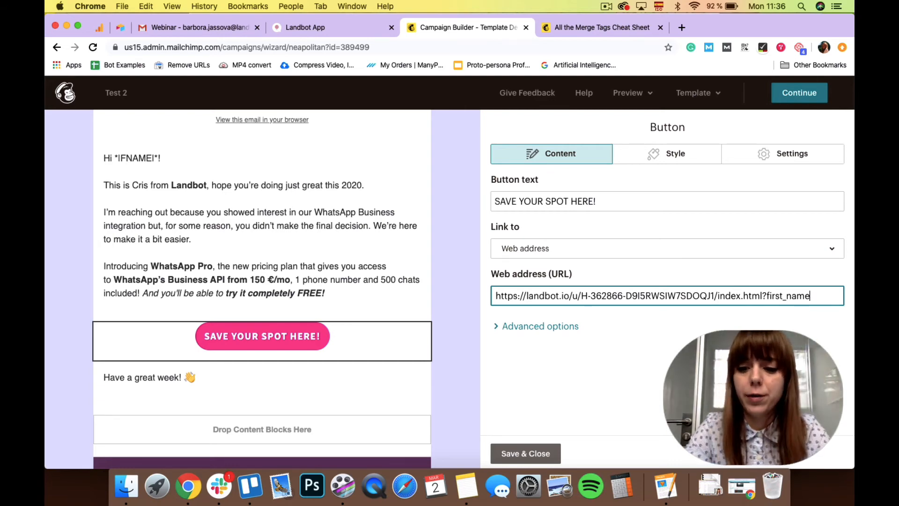
{"action": "type", "text": "="}
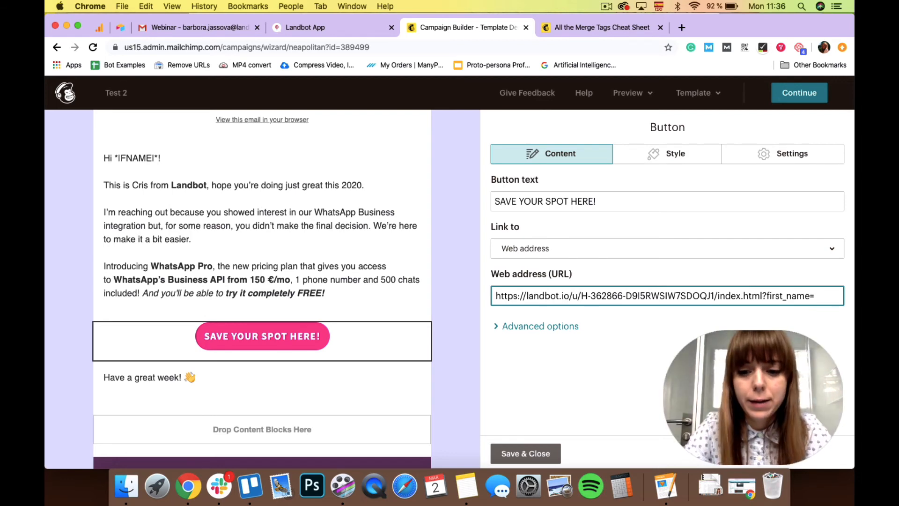
{"action": "type", "text": "*"}
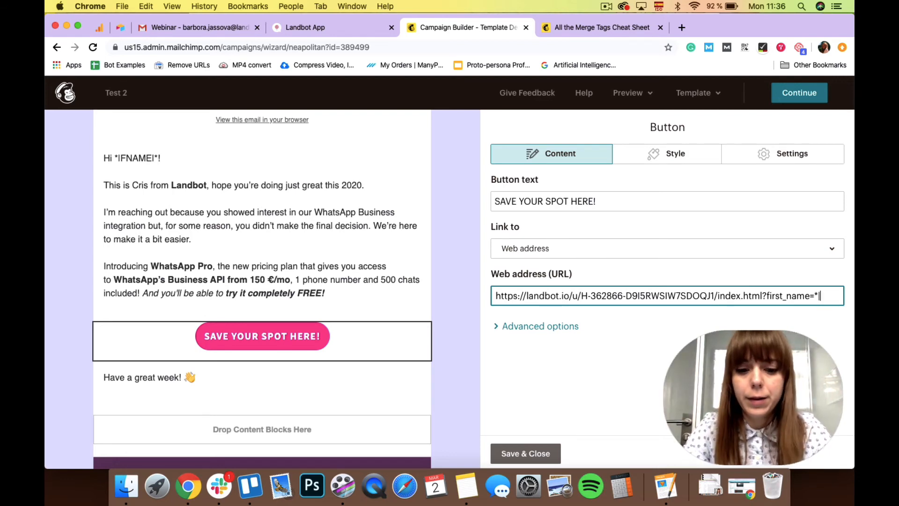
{"action": "type", "text": "|FNAME"}
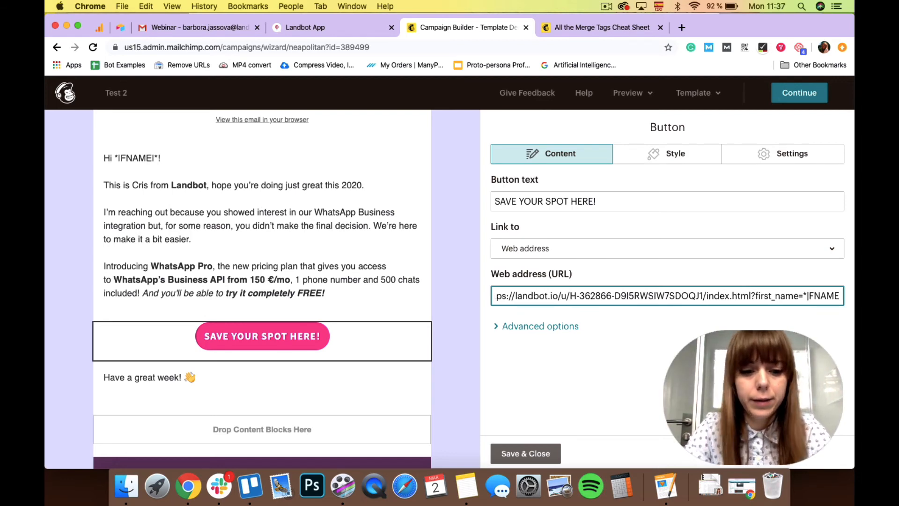
{"action": "type", "text": "|*"}
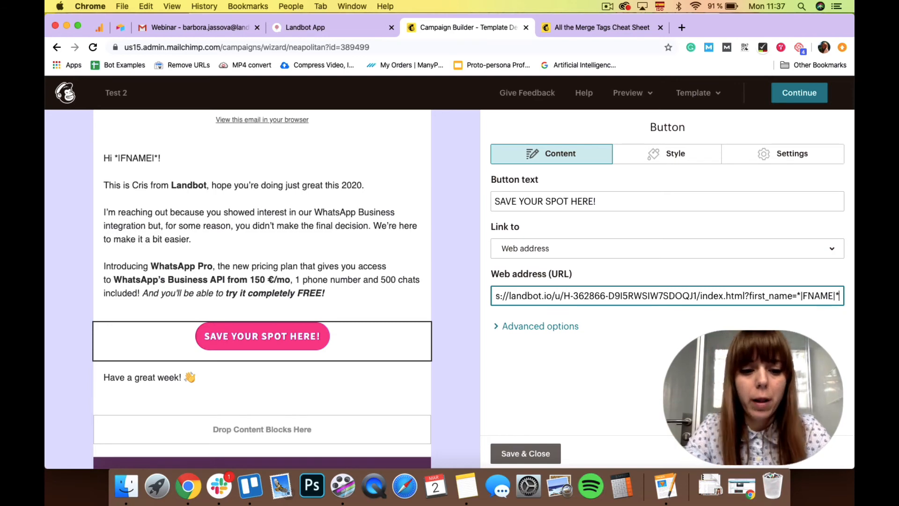
- Append the email parameter &email=*|EMAIL|* after the first name parameter in the button's web address
{"action": "type", "text": "&"}
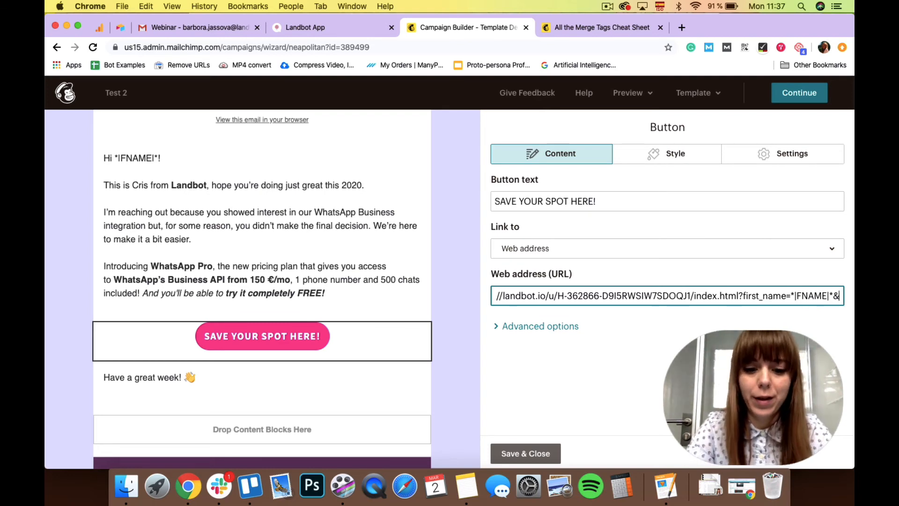
{"action": "type", "text": "email"}
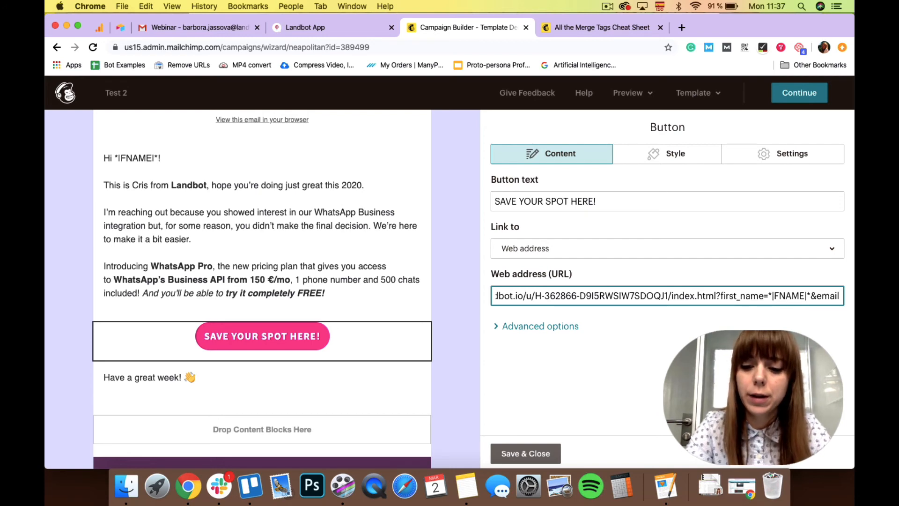
{"action": "type", "text": "="}
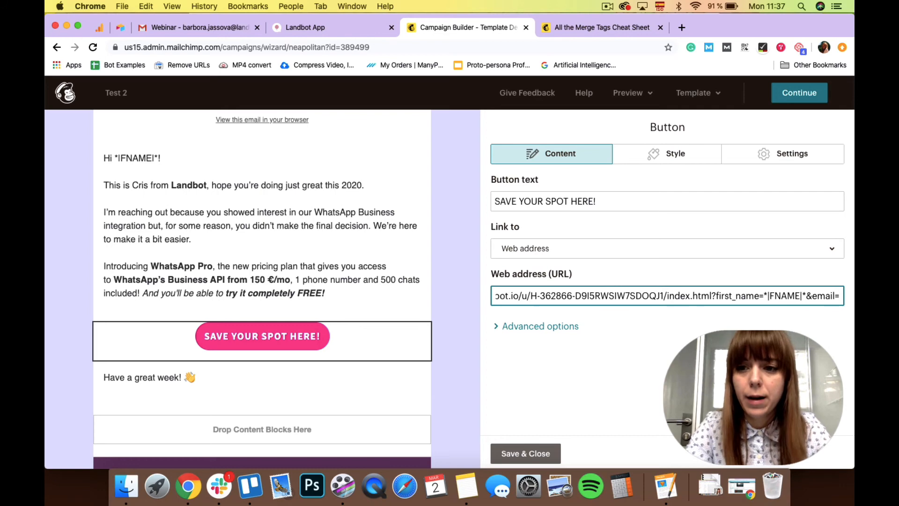
{"action": "type", "text": "*"}
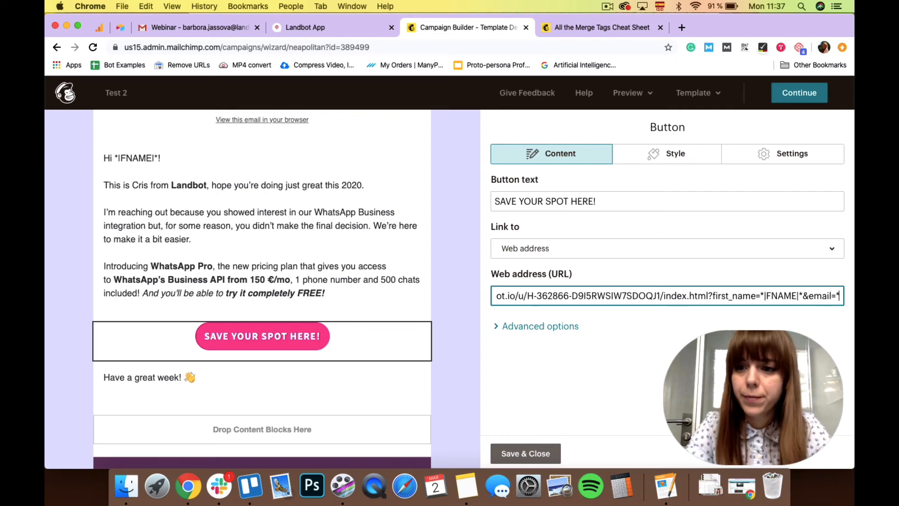
{"action": "type", "text": "|"}
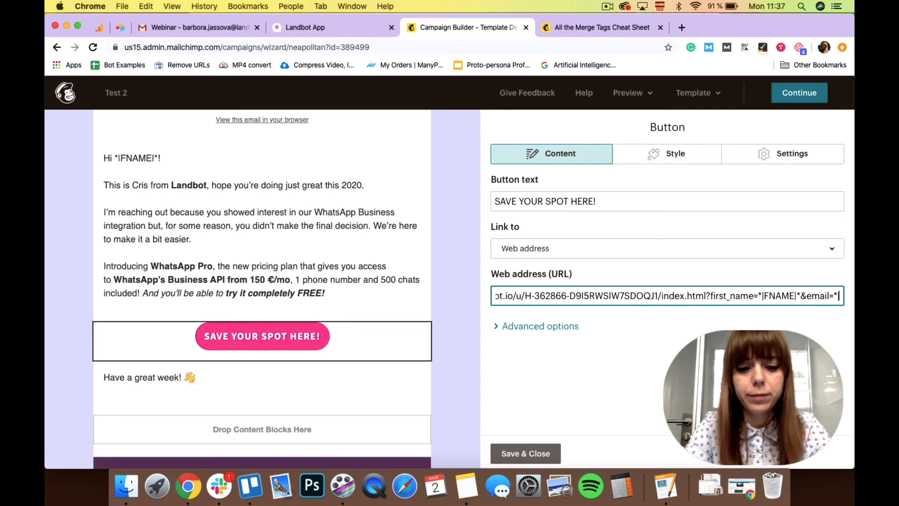
{"action": "type", "text": "EMAIL"}
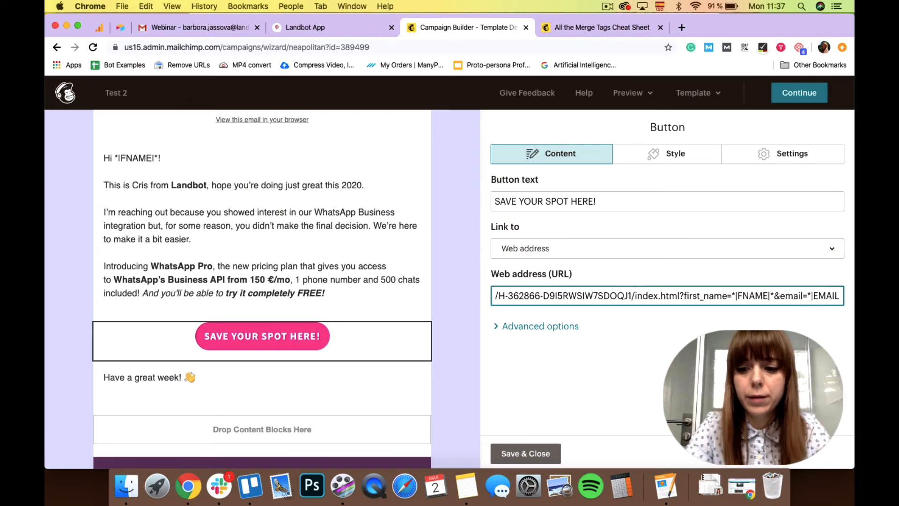
{"action": "type", "text": "|*"}
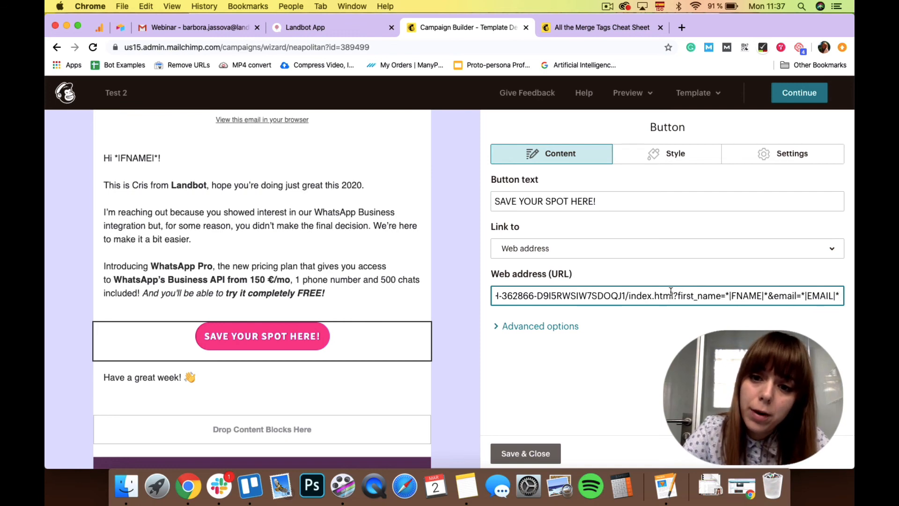
- Check the first name and email parameters in the button's web address, save the button and continue to the campaign overview
{"action": "left_click_drag", "start_coordinate": [671, 296], "coordinate": [851, 303]}
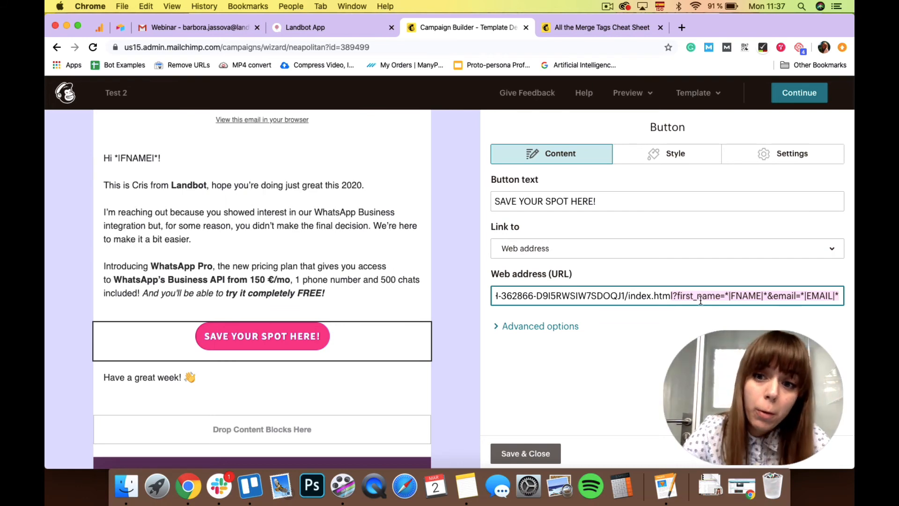
{"action": "left_click", "coordinate": [729, 297]}
{"action": "left_click_drag", "start_coordinate": [725, 295], "coordinate": [768, 296]}
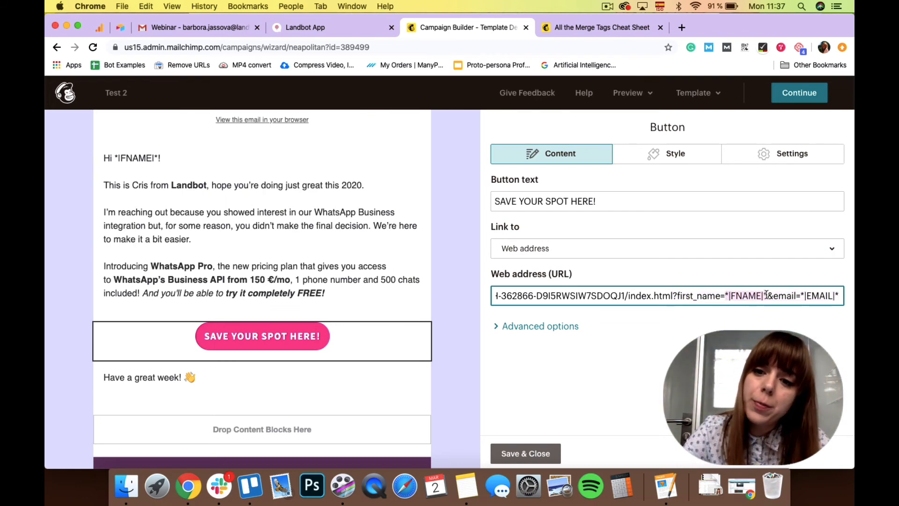
{"action": "left_click", "coordinate": [526, 454]}
{"action": "left_click", "coordinate": [817, 96]}
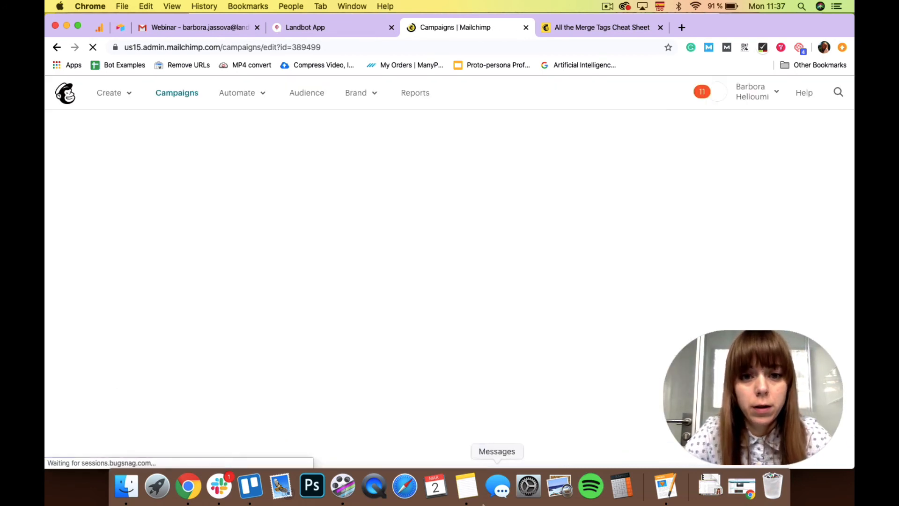
- Send the Test 2 campaign to the Chat users segment immediately
{"action": "scroll", "coordinate": [532, 305], "scroll_direction": "down", "scroll_amount": 10}
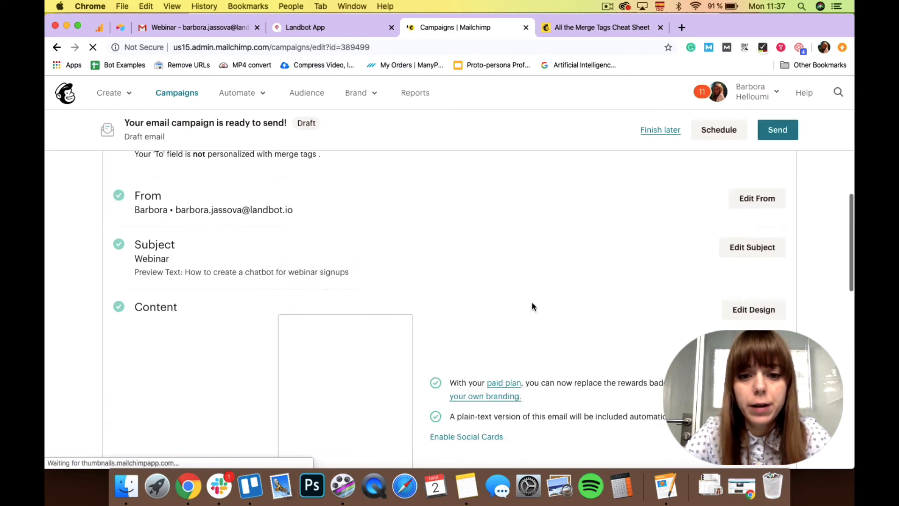
{"action": "left_click", "coordinate": [778, 131]}
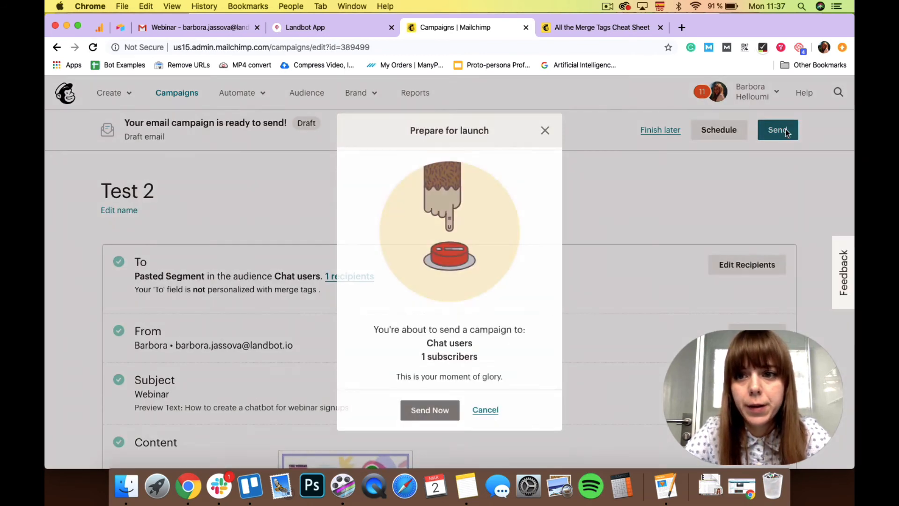
{"action": "left_click", "coordinate": [429, 410]}
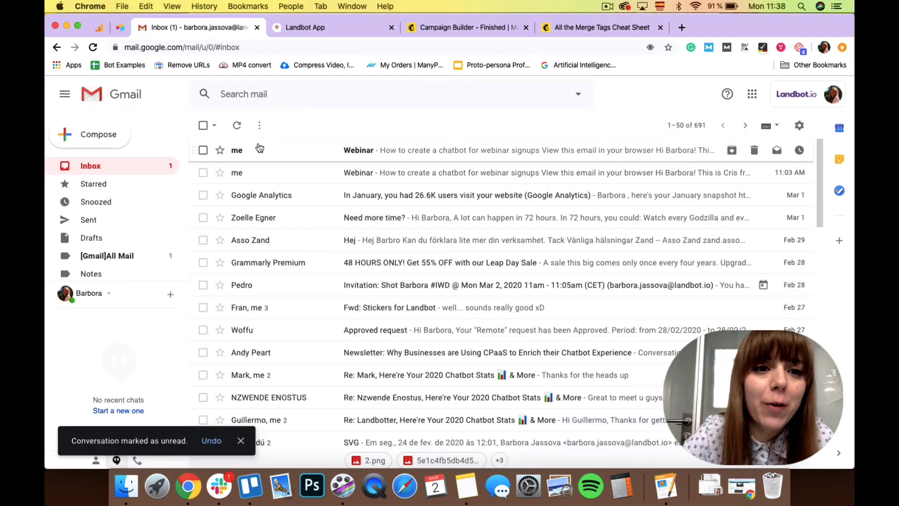
- In the Gmail inbox, open the new unread Webinar email and follow its SAVE YOUR SPOT HERE! link
{"action": "left_click", "coordinate": [259, 148]}
{"action": "scroll", "coordinate": [484, 217], "scroll_direction": "down", "scroll_amount": 5}
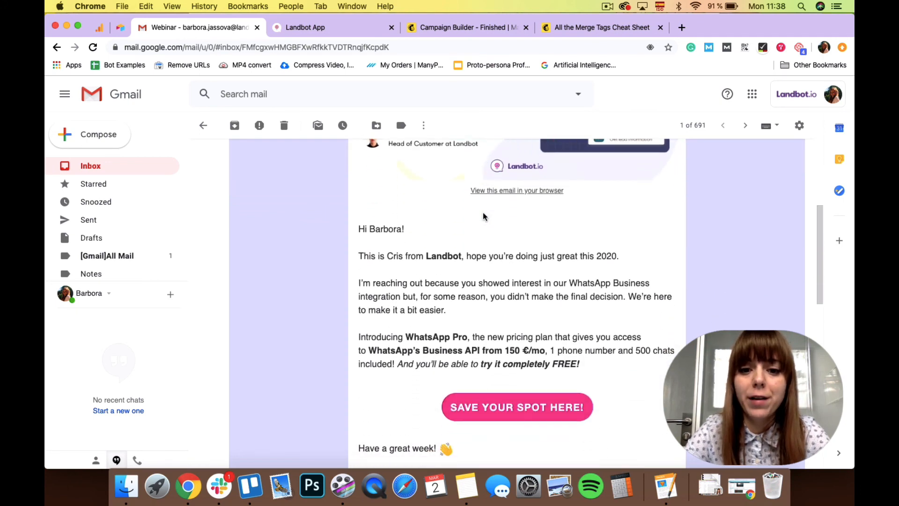
{"action": "left_click", "coordinate": [524, 362]}
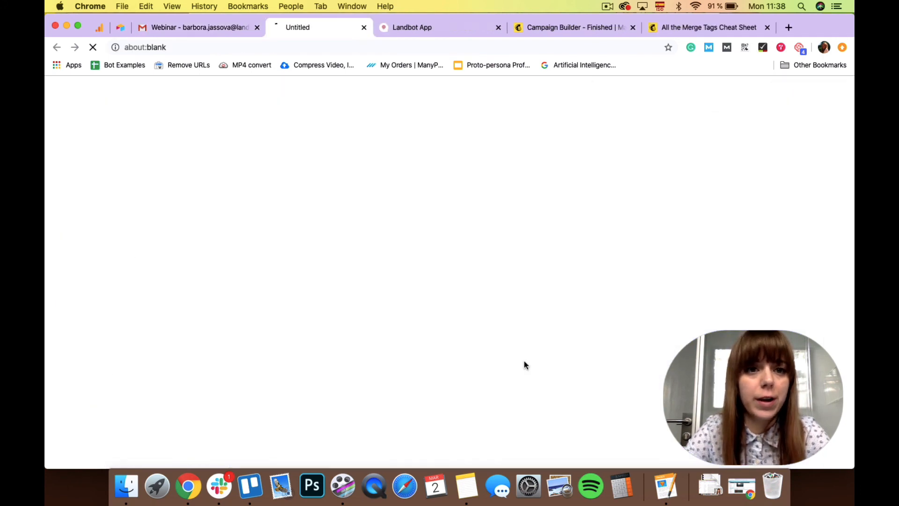
- Examine the first_name and email parameters and their values in the opened chatbot page's web address
{"action": "double_click", "coordinate": [426, 49]}
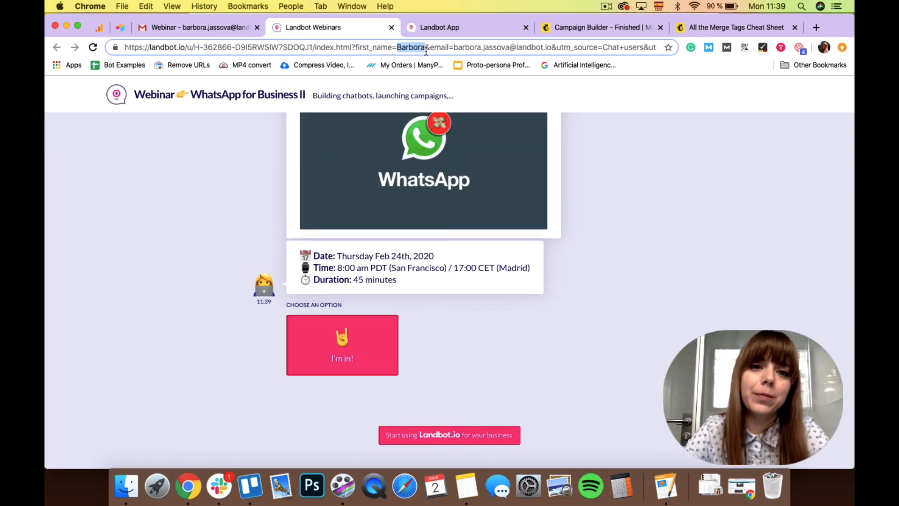
{"action": "left_click", "coordinate": [294, 48]}
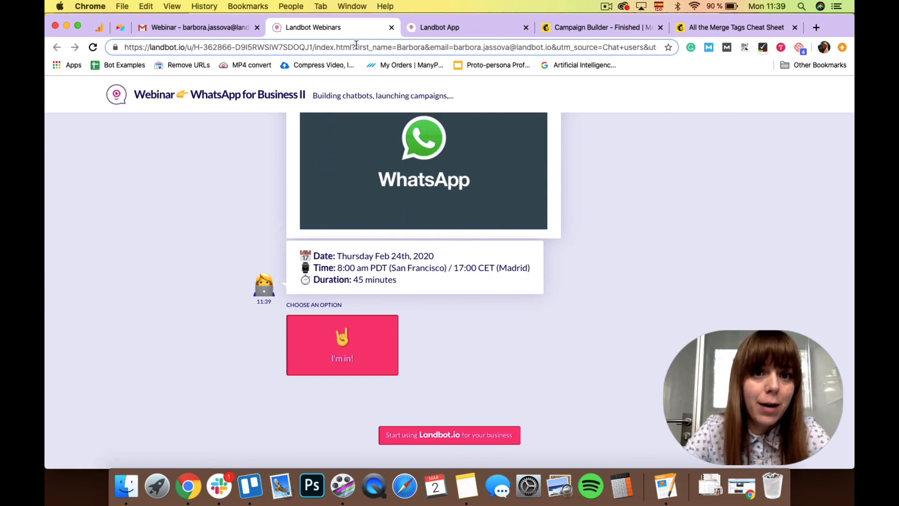
{"action": "left_click_drag", "start_coordinate": [356, 45], "coordinate": [396, 45]}
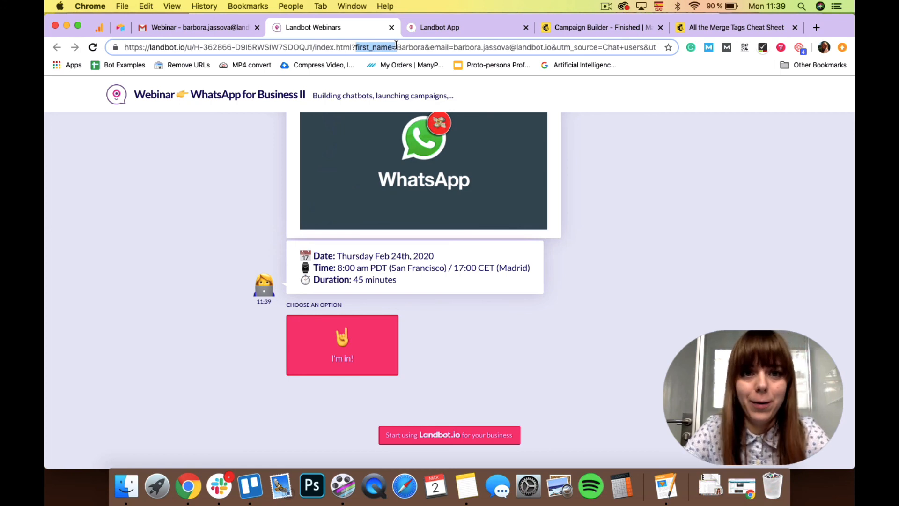
{"action": "left_click", "coordinate": [398, 45]}
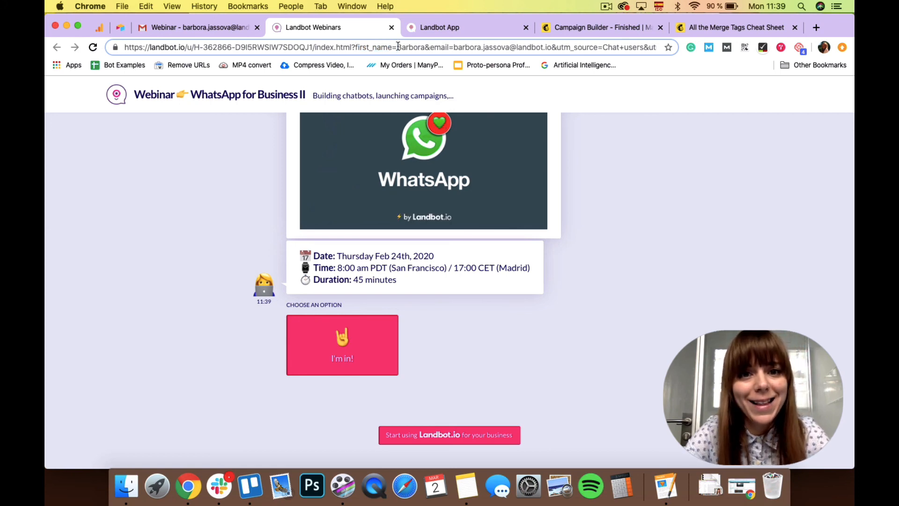
{"action": "left_click_drag", "start_coordinate": [397, 46], "coordinate": [423, 47]}
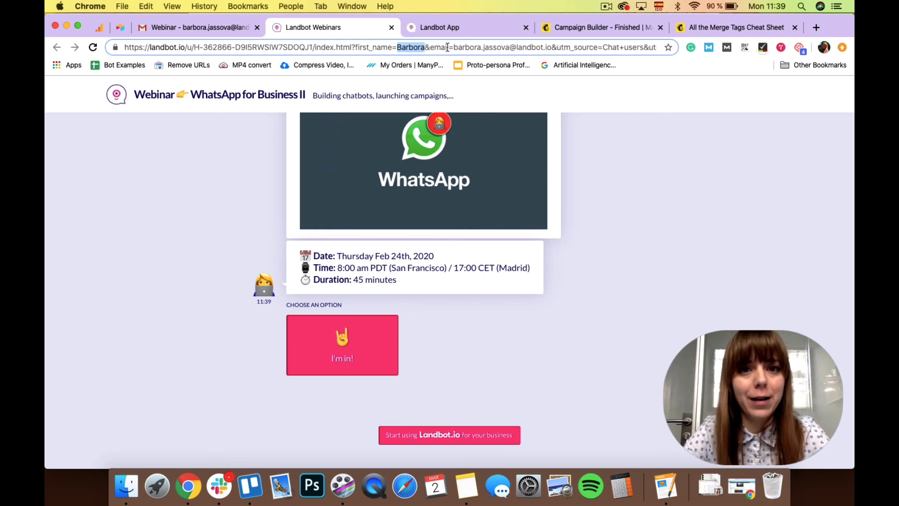
{"action": "left_click", "coordinate": [479, 47]}
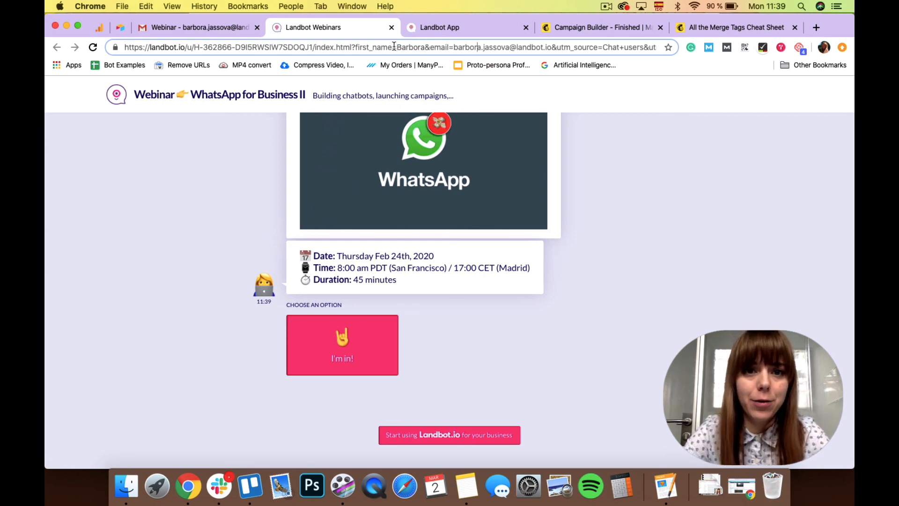